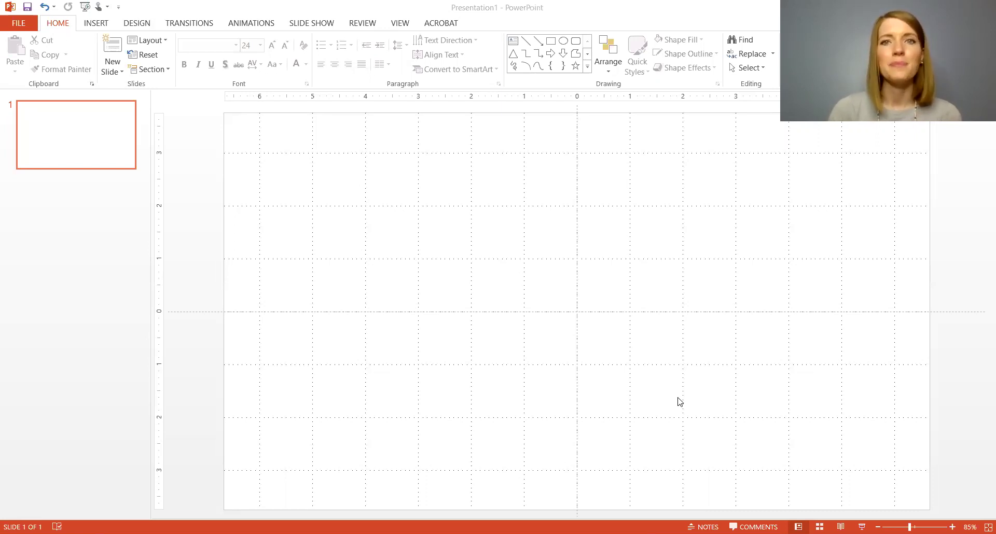
- Make the slide portrait, 8.5 inches wide, and scale existing content with Ensure Fit
{"action": "left_click", "coordinate": [137, 25]}
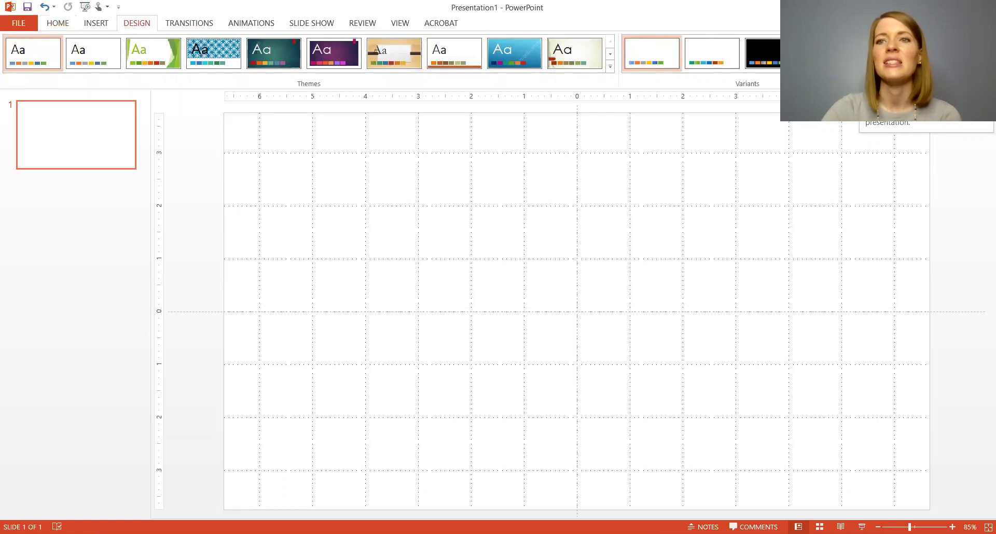
{"action": "left_click", "coordinate": [950, 57]}
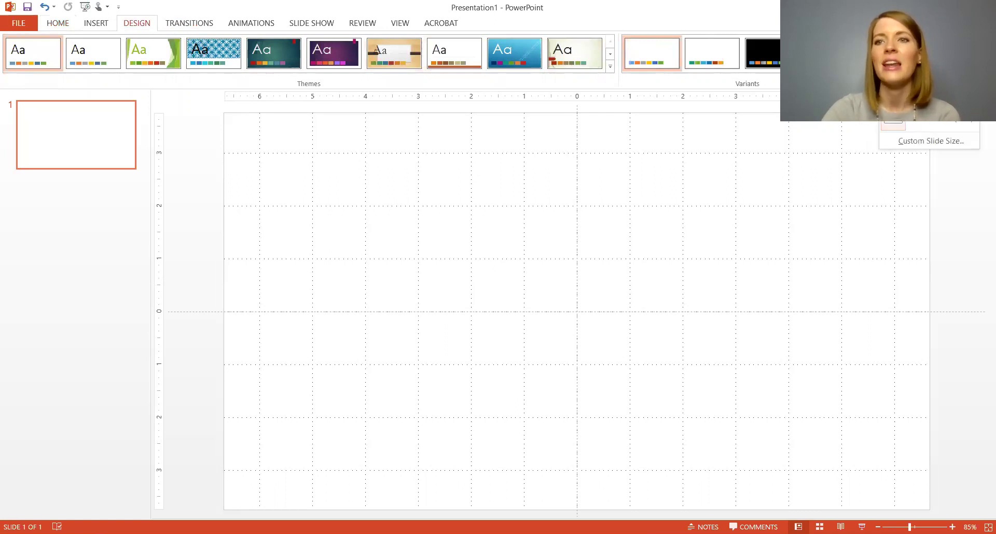
{"action": "left_click", "coordinate": [913, 142]}
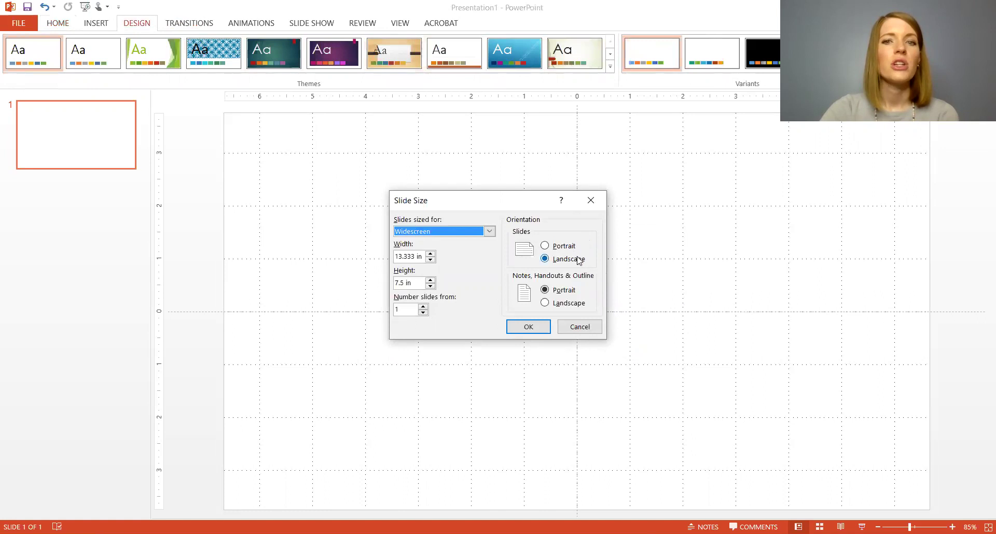
{"action": "left_click", "coordinate": [573, 249]}
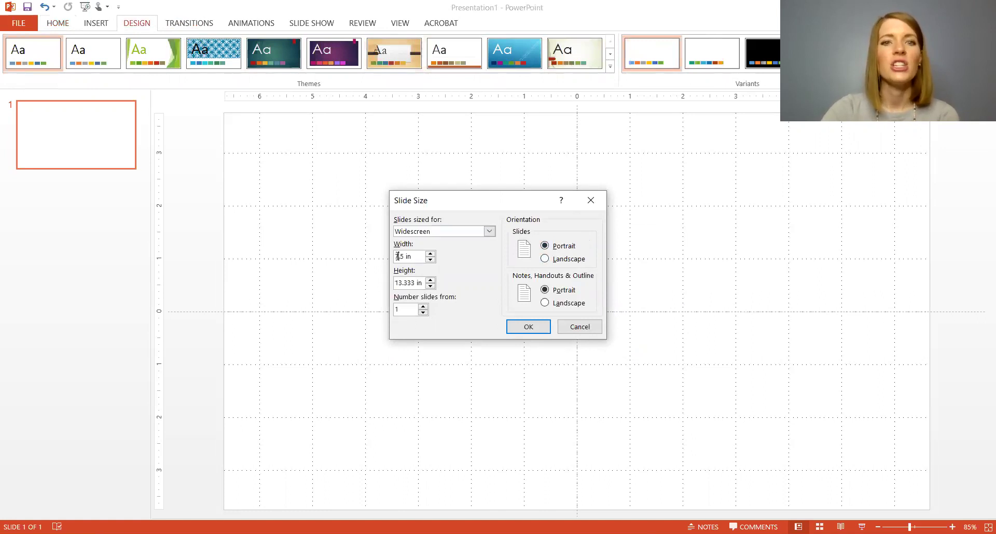
{"action": "left_click_drag", "start_coordinate": [400, 256], "coordinate": [400, 281]}
{"action": "type", "text": "8"}
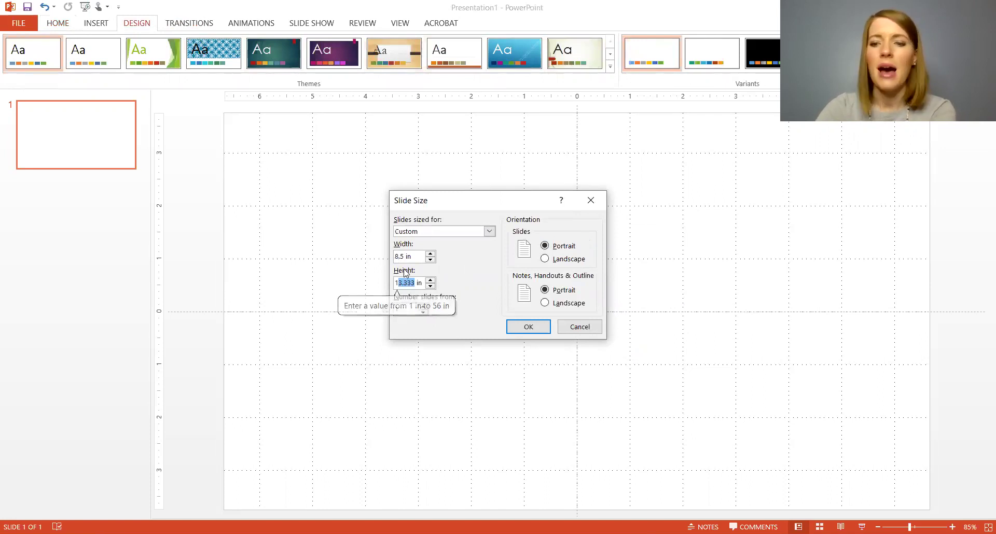
{"action": "type", "text": "11"}
{"action": "left_click", "coordinate": [527, 328]}
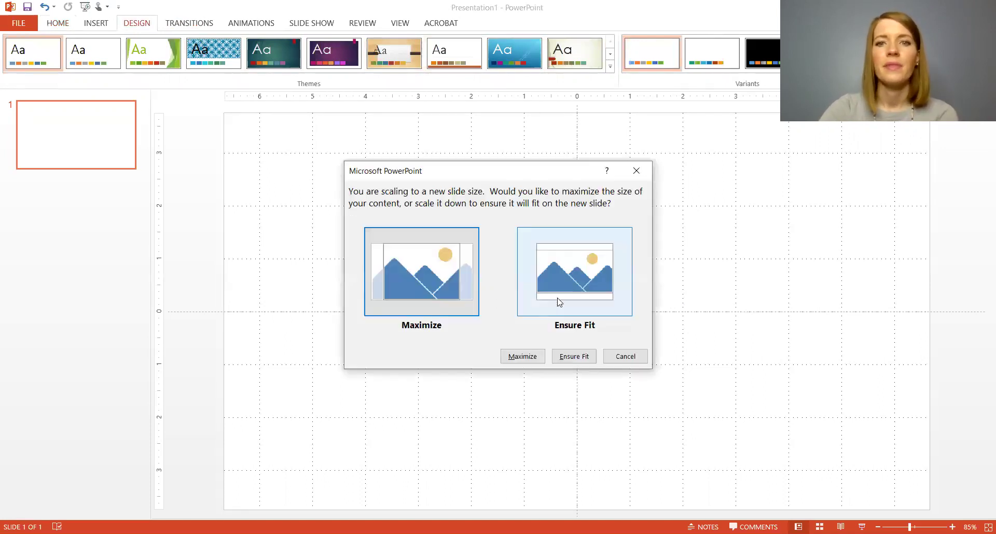
{"action": "left_click", "coordinate": [589, 307]}
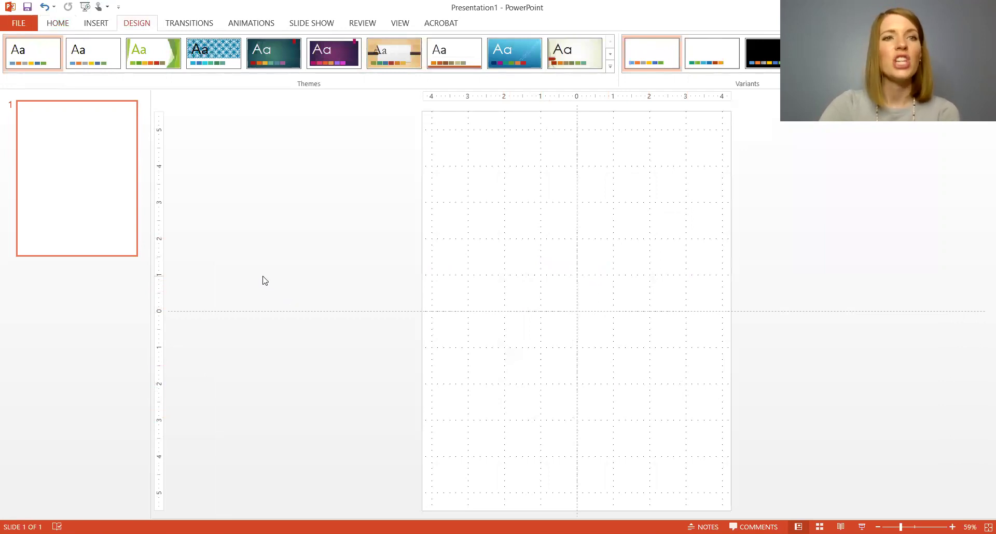
- Draw a rectangle covering nearly the whole slide and set it to No Fill
{"action": "left_click", "coordinate": [96, 24]}
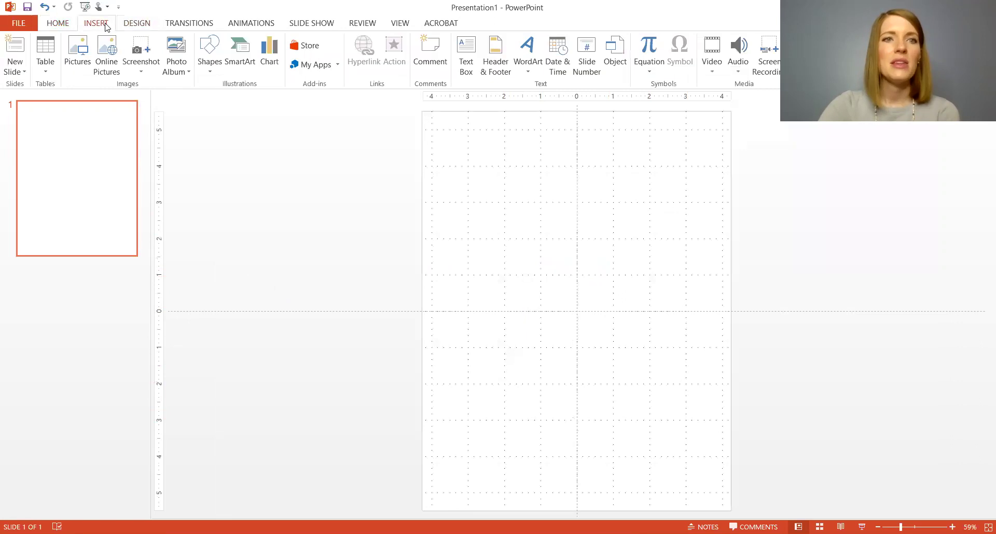
{"action": "left_click", "coordinate": [210, 51]}
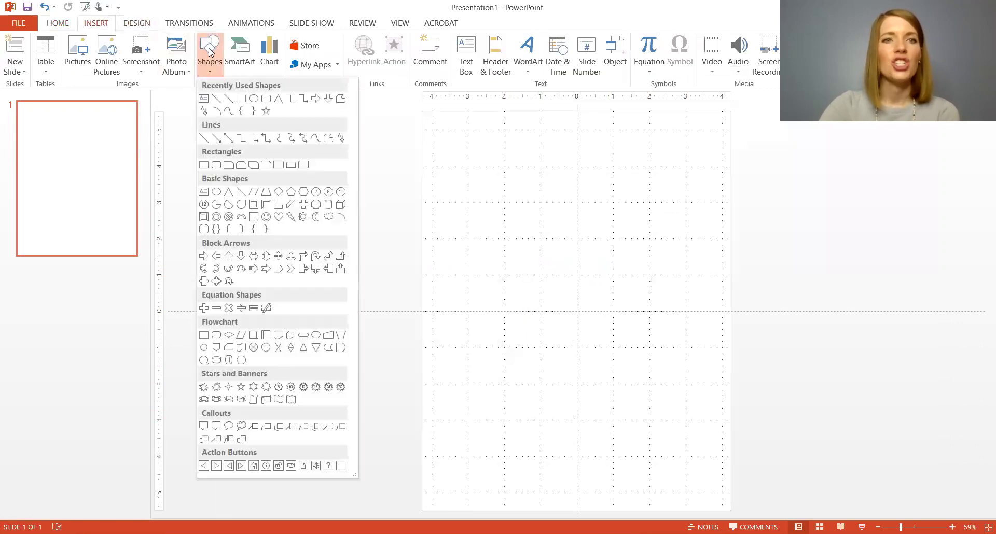
{"action": "left_click", "coordinate": [241, 98]}
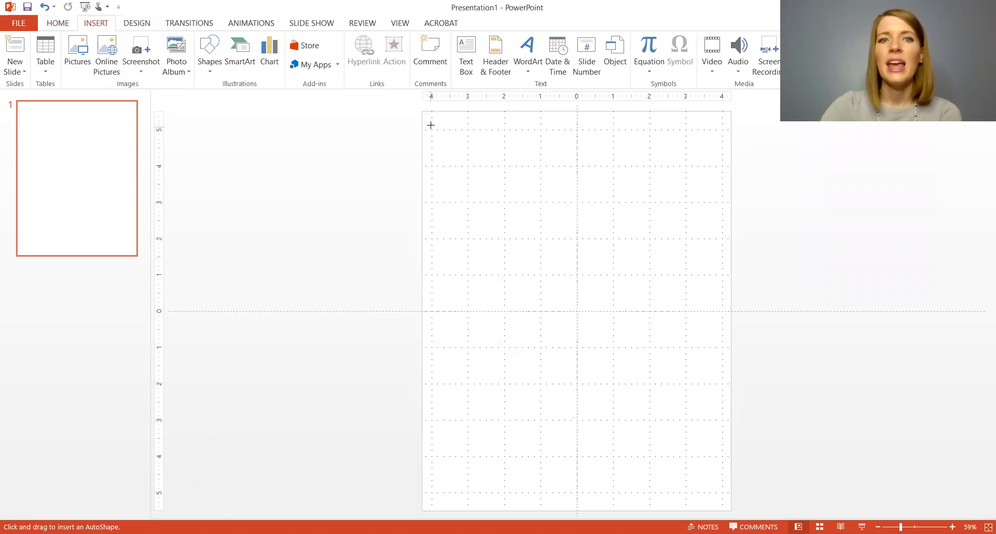
{"action": "left_click_drag", "start_coordinate": [431, 120], "coordinate": [723, 501]}
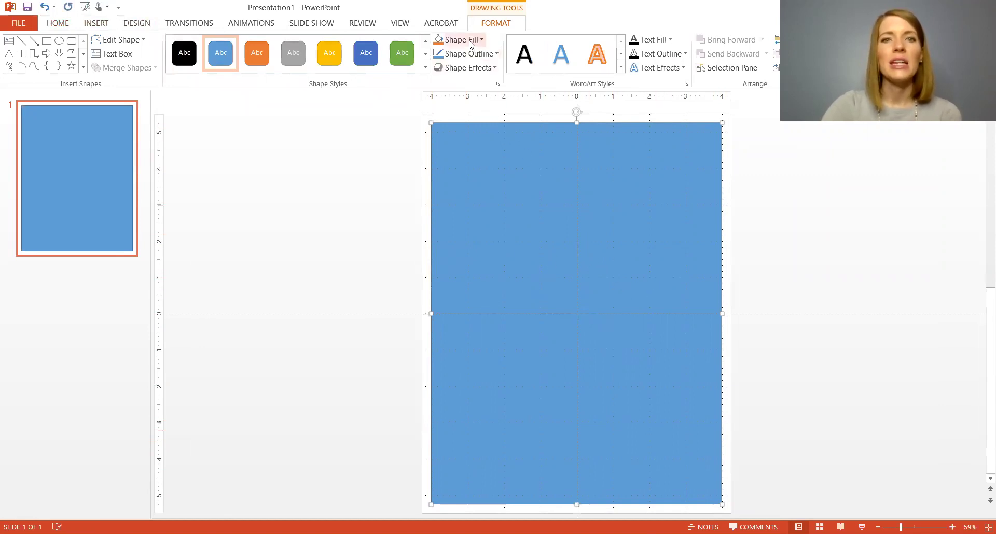
{"action": "left_click", "coordinate": [471, 45]}
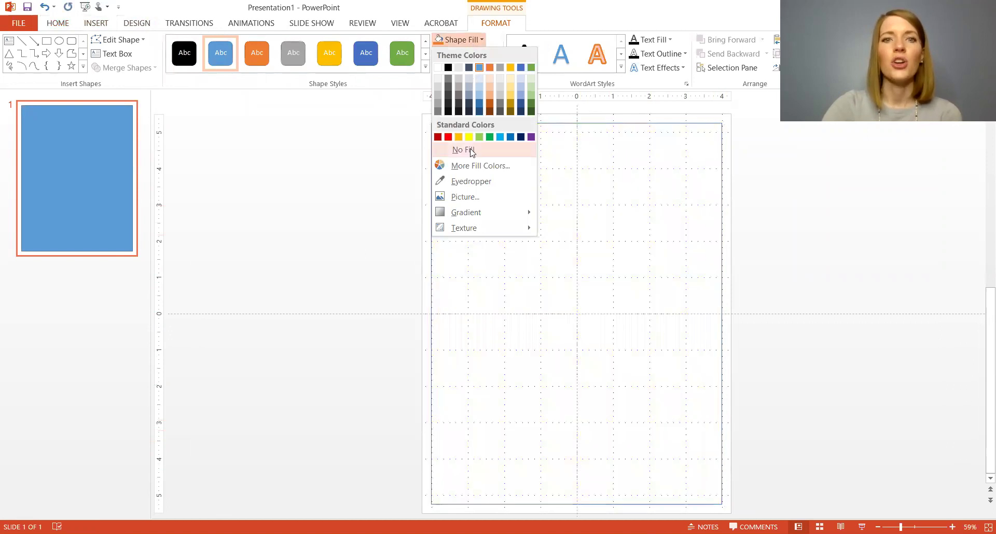
{"action": "left_click", "coordinate": [471, 150]}
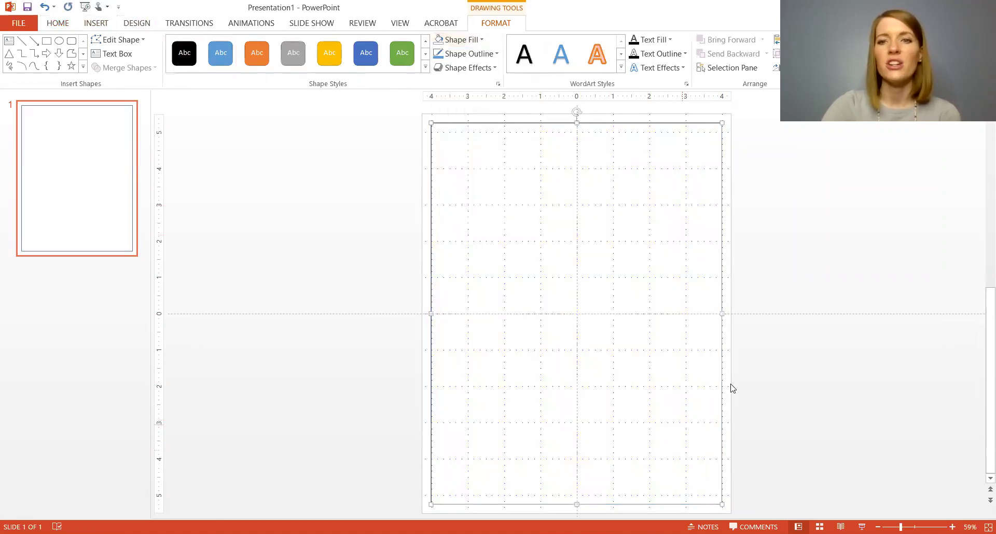
{"action": "left_click", "coordinate": [805, 262]}
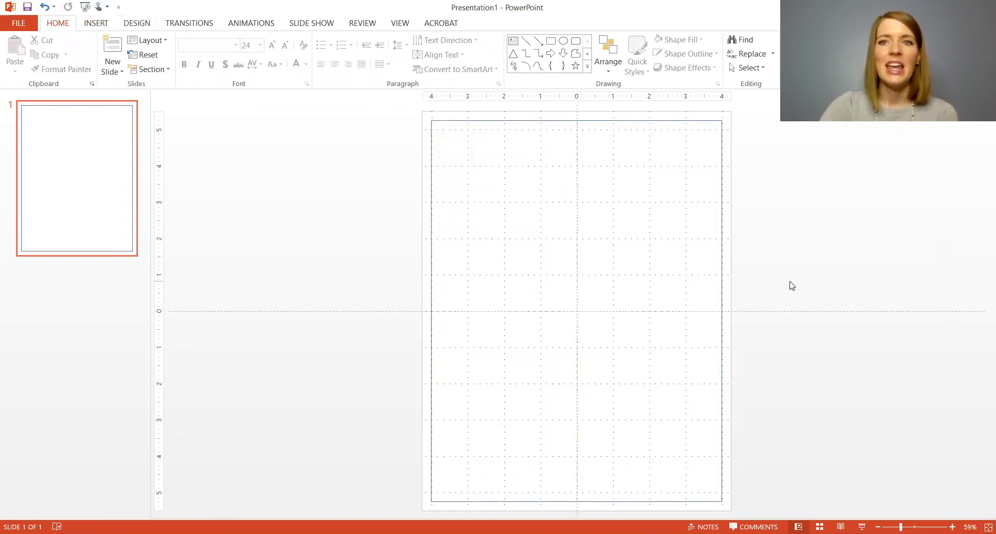
- Give the border rectangle a black outline with a 6 pt weight
{"action": "left_click", "coordinate": [723, 303]}
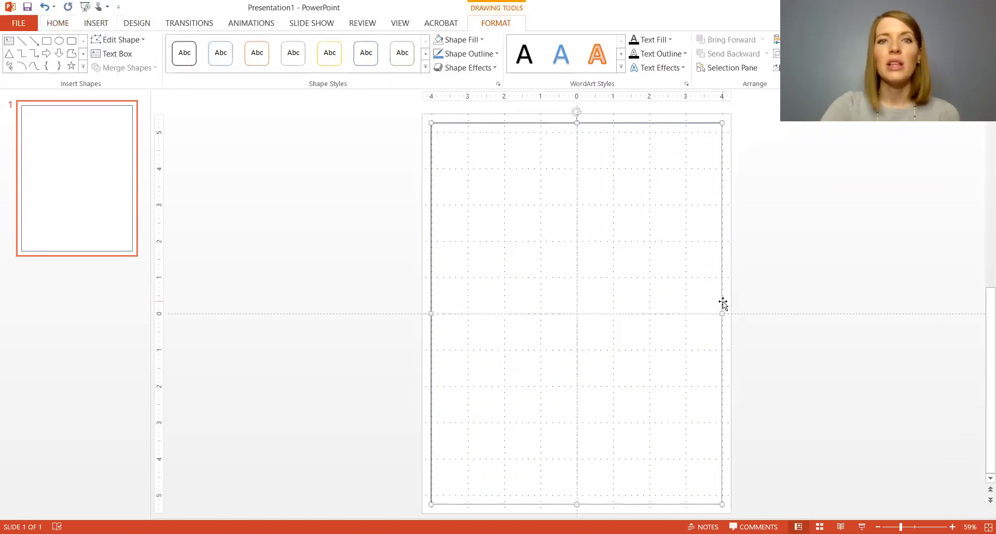
{"action": "left_click", "coordinate": [473, 54]}
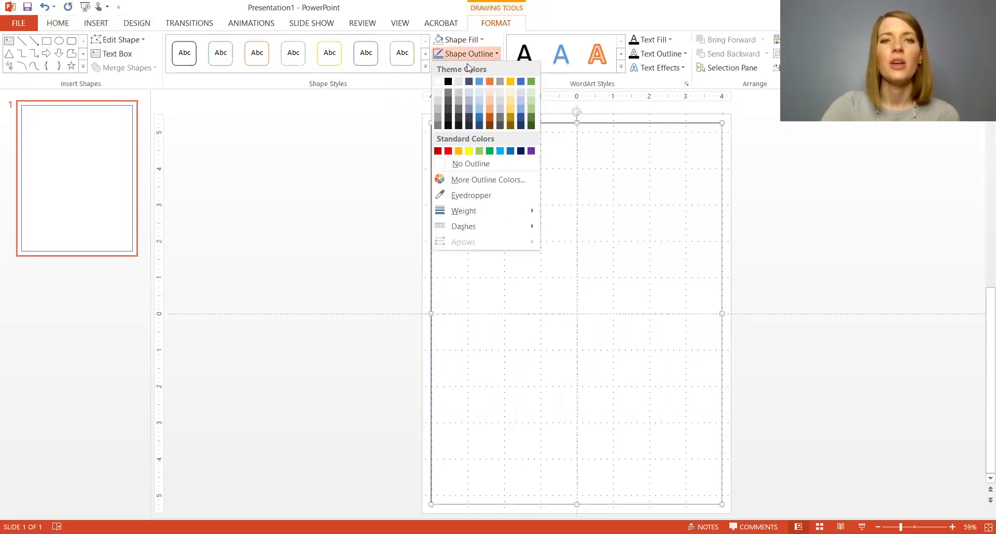
{"action": "left_click", "coordinate": [448, 82]}
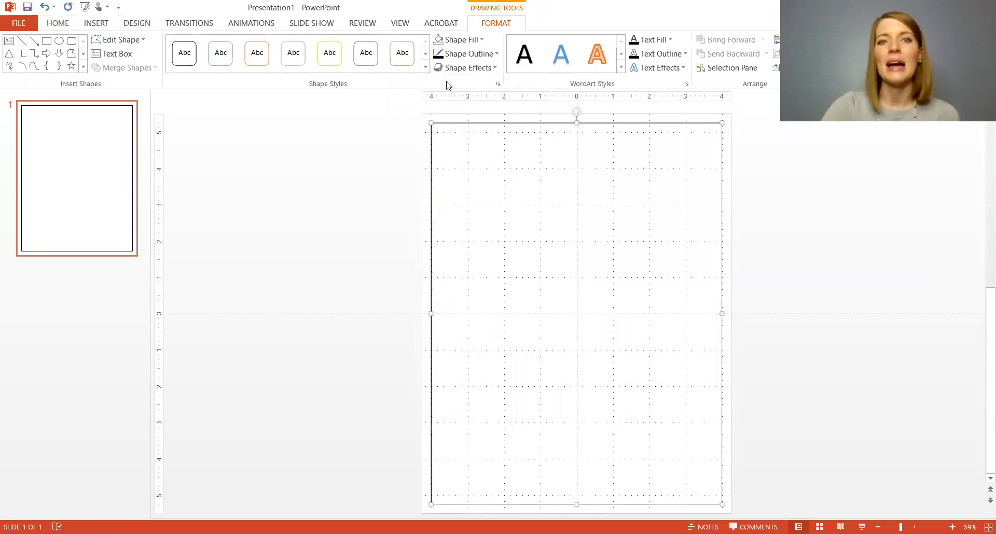
{"action": "left_click", "coordinate": [472, 57]}
{"action": "mouse_move", "coordinate": [491, 216]}
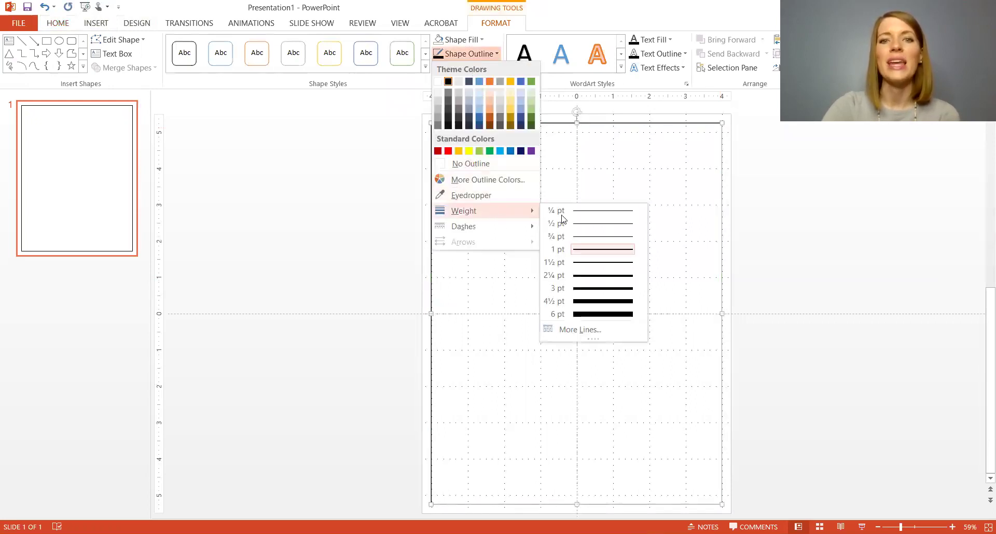
{"action": "left_click", "coordinate": [605, 315]}
{"action": "left_click", "coordinate": [796, 278]}
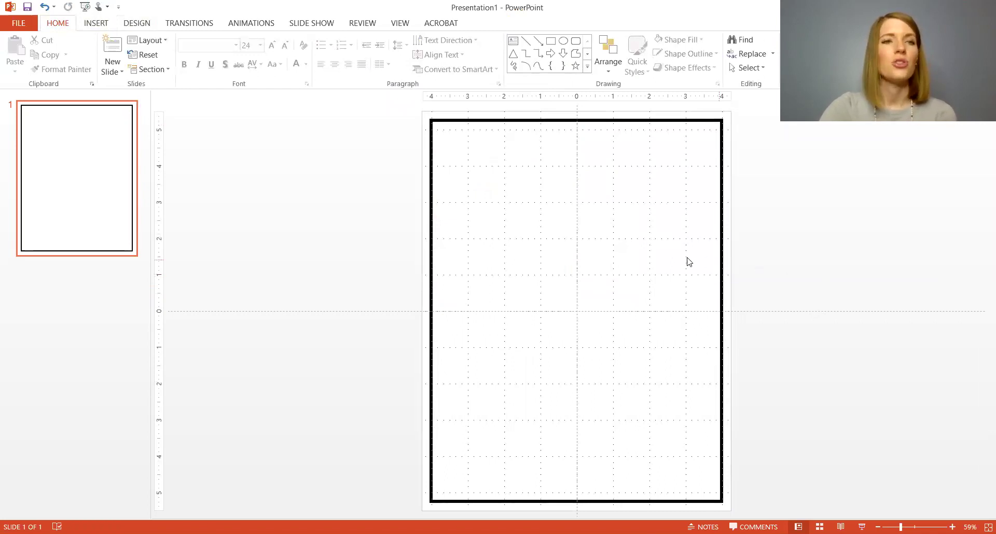
- Draw a text box across the top of the slide inside the border
{"action": "left_click", "coordinate": [97, 27]}
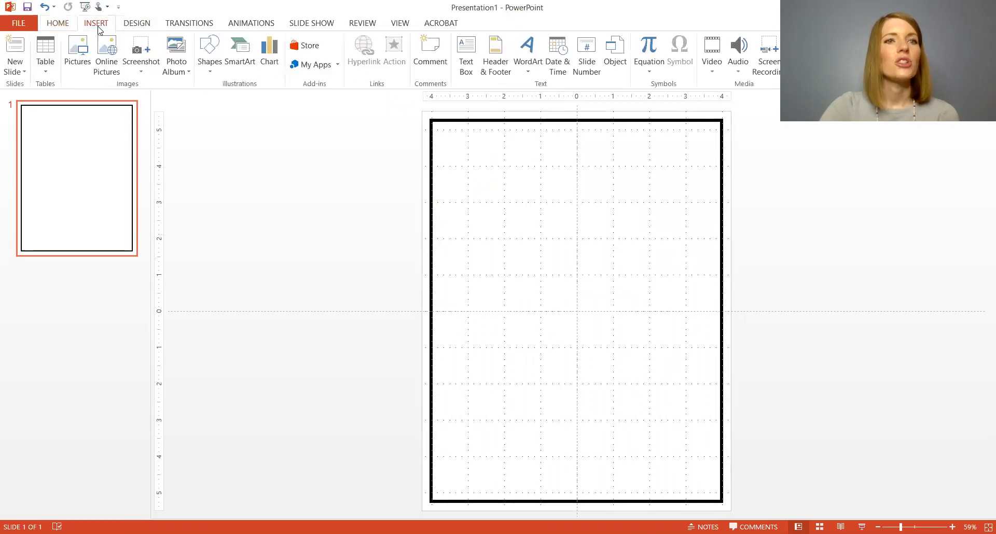
{"action": "left_click", "coordinate": [465, 63]}
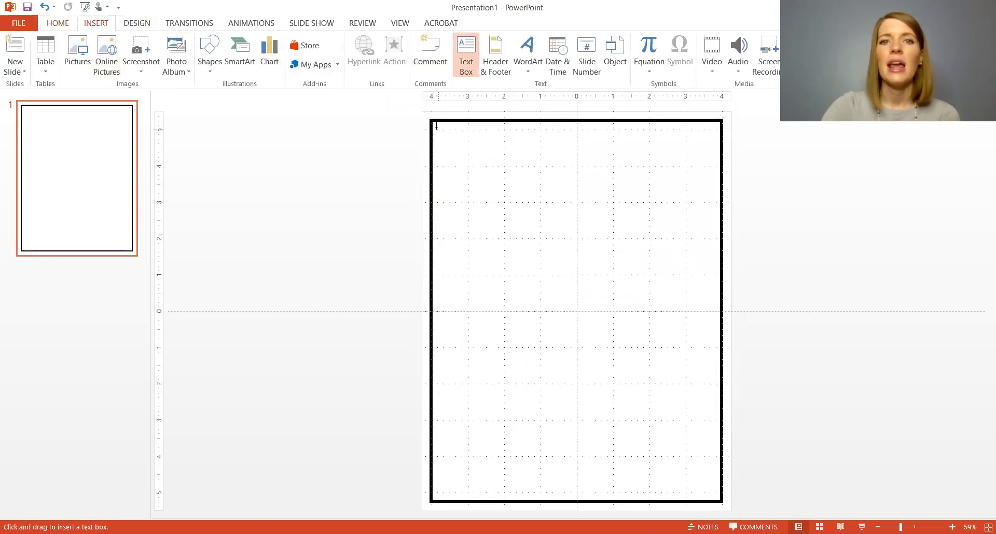
{"action": "mouse_move", "coordinate": [436, 125]}
{"action": "left_mouse_down"}
{"action": "mouse_move", "coordinate": [500, 187]}
{"action": "mouse_move", "coordinate": [630, 246]}
{"action": "mouse_move", "coordinate": [715, 256]}
{"action": "left_mouse_up"}
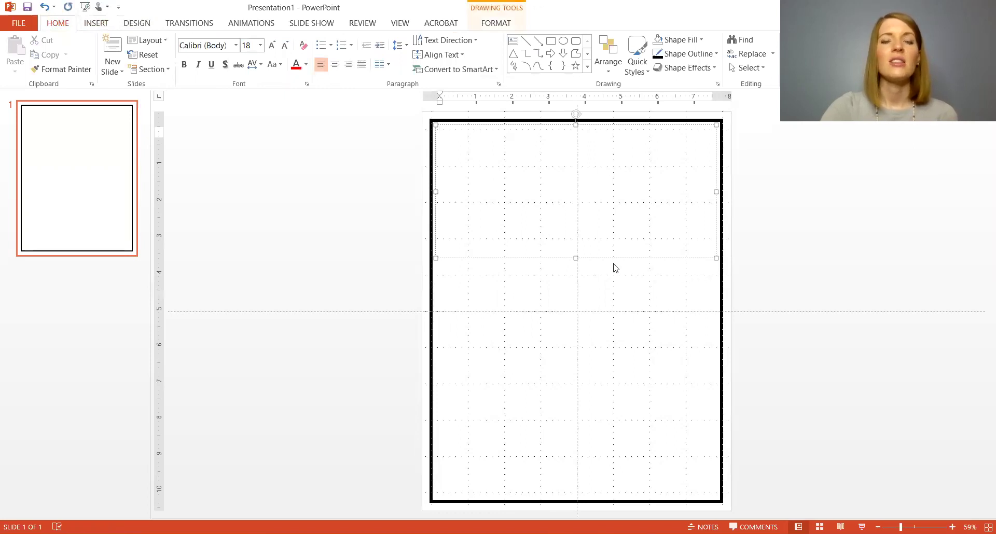
- Set the text box font to LLElementary2 and type the Name: line with underscores
{"action": "left_click", "coordinate": [236, 46]}
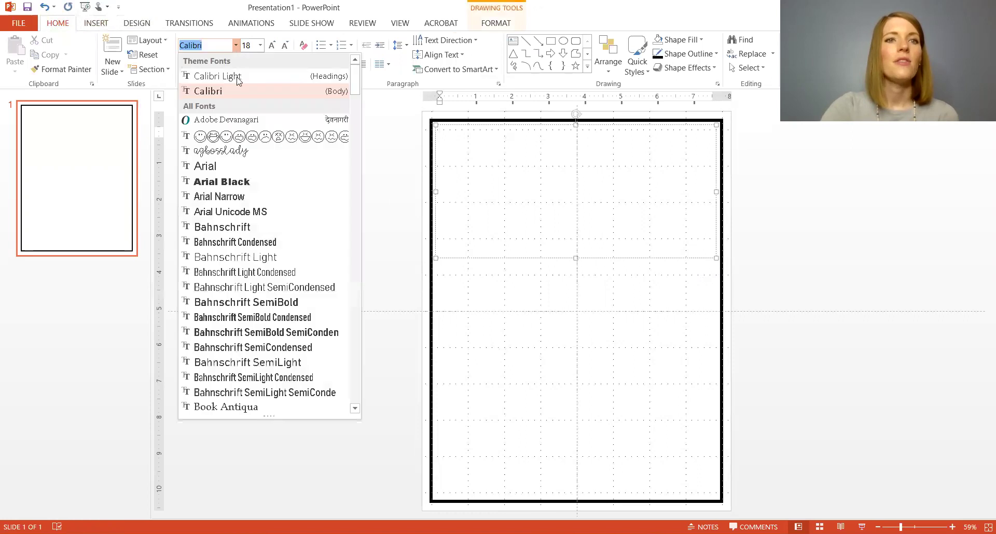
{"action": "scroll", "coordinate": [248, 217], "scroll_direction": "down", "scroll_amount": 3}
{"action": "scroll", "coordinate": [248, 217], "scroll_direction": "down", "scroll_amount": 20}
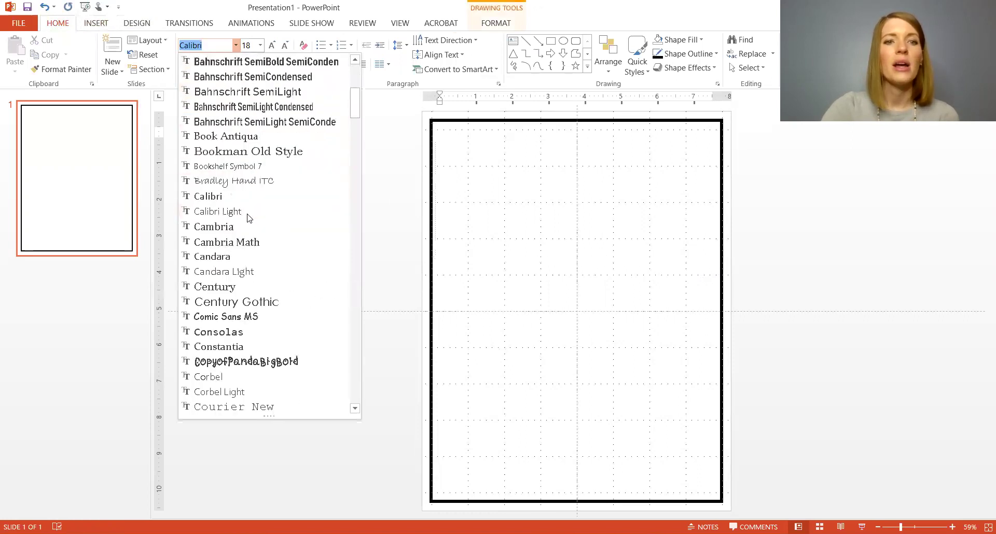
{"action": "scroll", "coordinate": [249, 216], "scroll_direction": "down", "scroll_amount": 3}
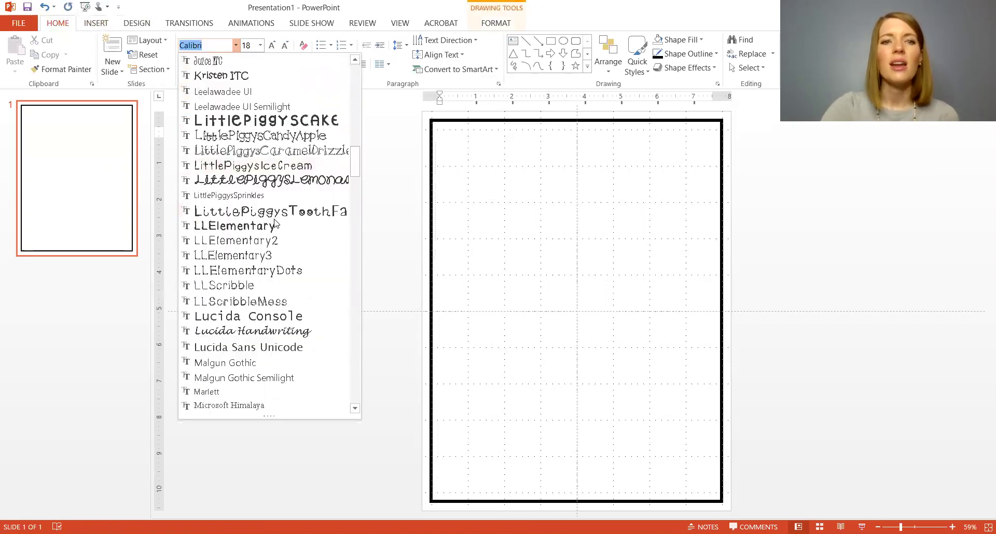
{"action": "left_click", "coordinate": [292, 242]}
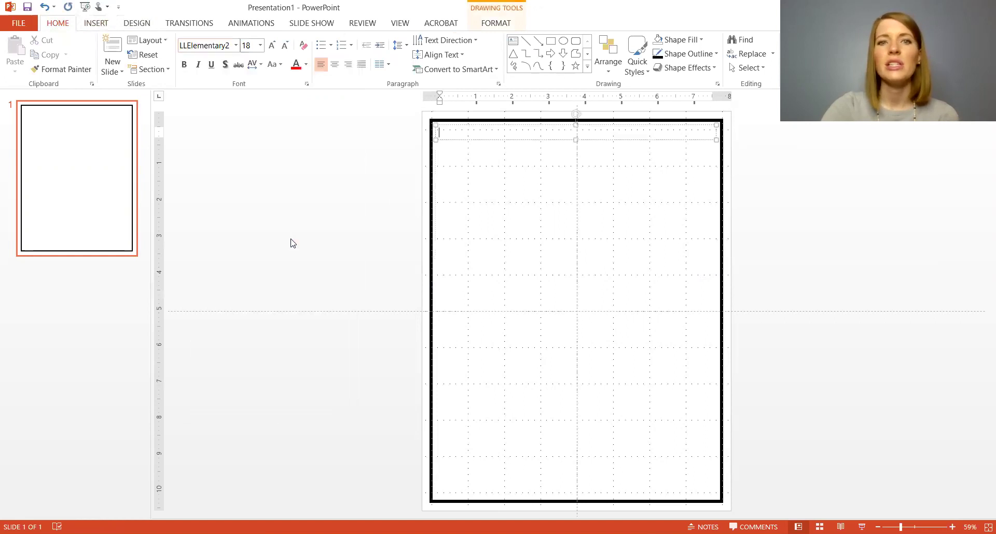
{"action": "type", "text": "N"}
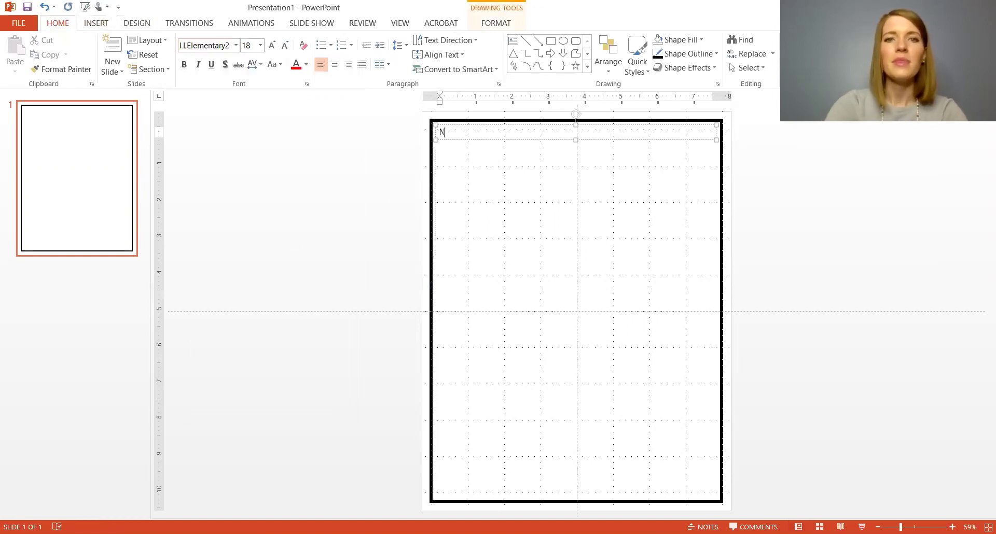
{"action": "type", "text": "ome: "}
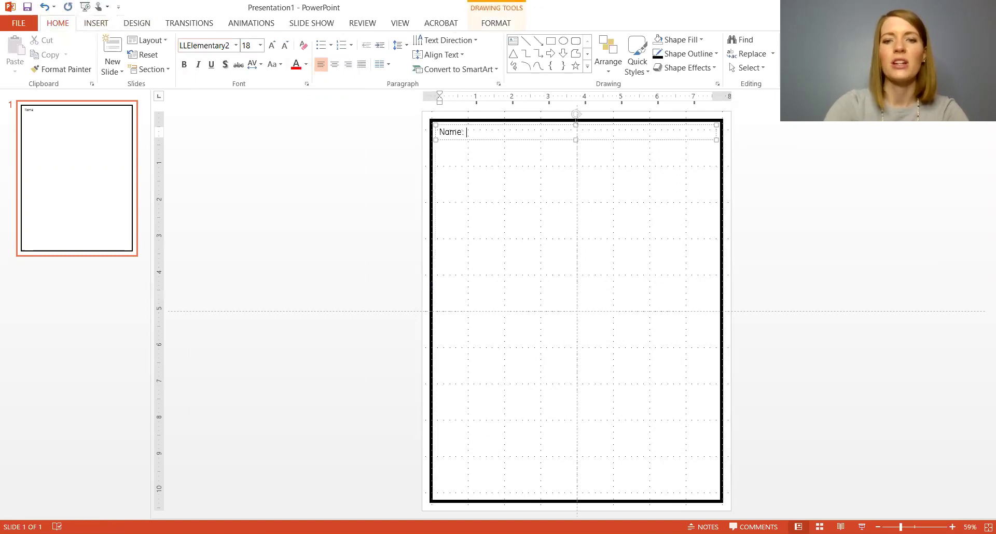
{"action": "type", "text": "_________________________________________"}
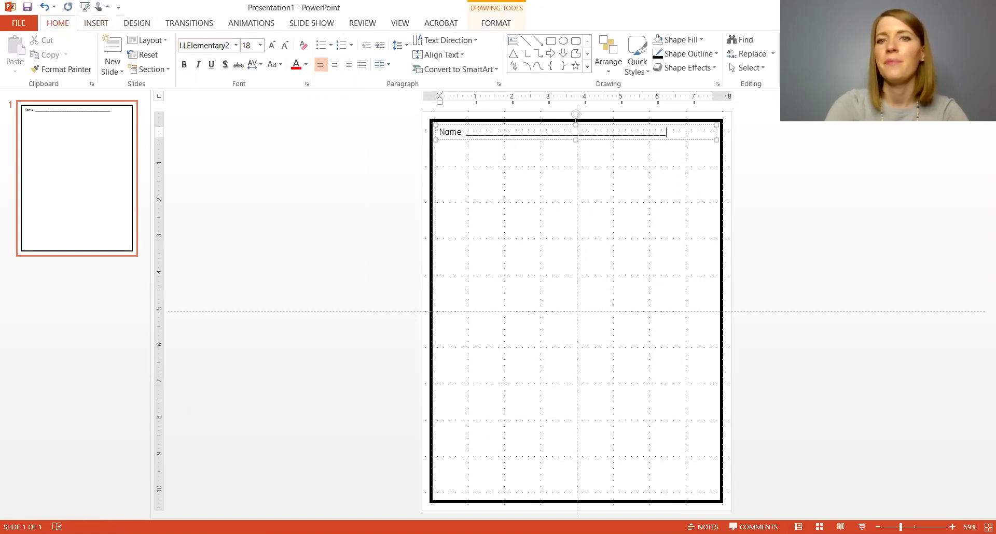
- Add the centred title 'The Bill of Rights' below the Name line
{"action": "key", "text": "Return"}
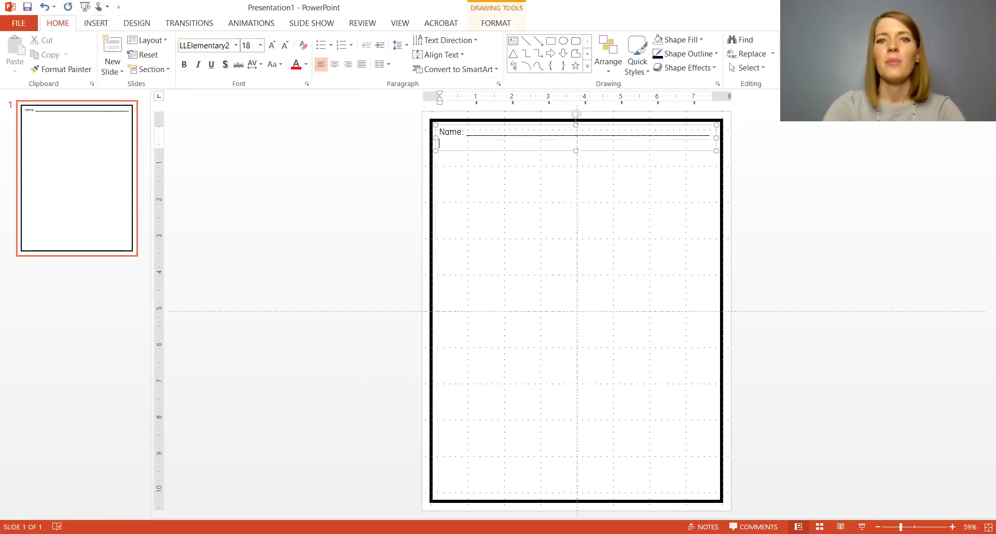
{"action": "key", "text": "Return"}
{"action": "key", "text": "ctrl+e"}
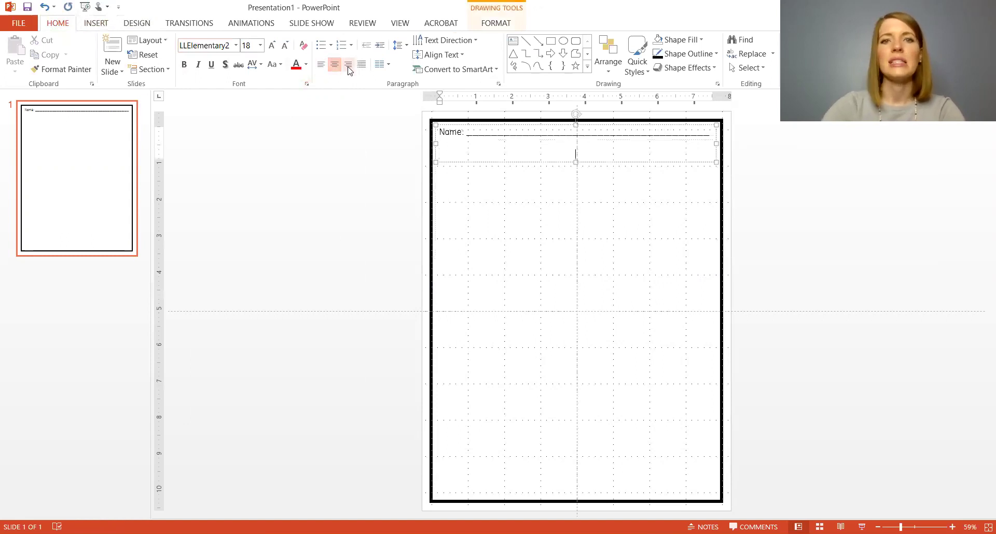
{"action": "type", "text": "The B"}
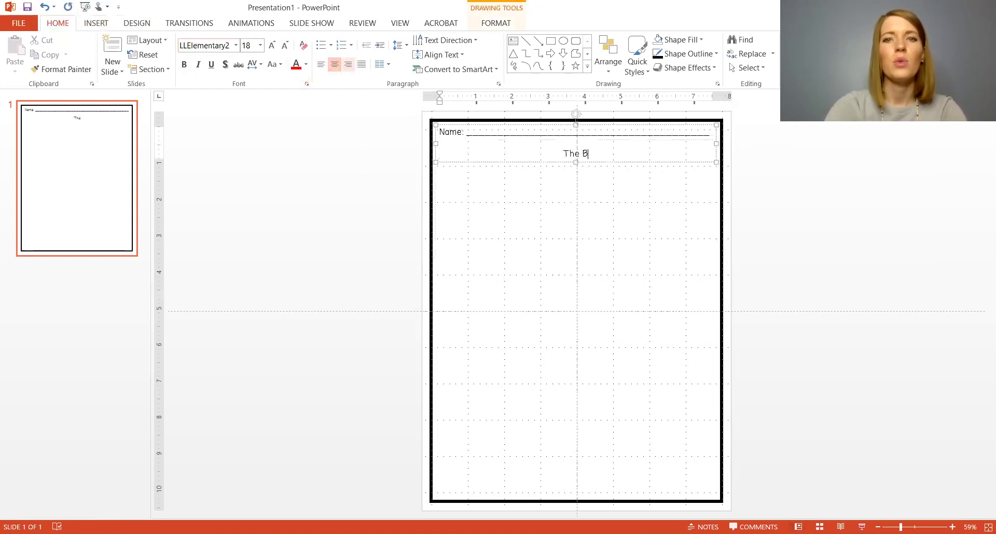
{"action": "type", "text": "ill of Rights"}
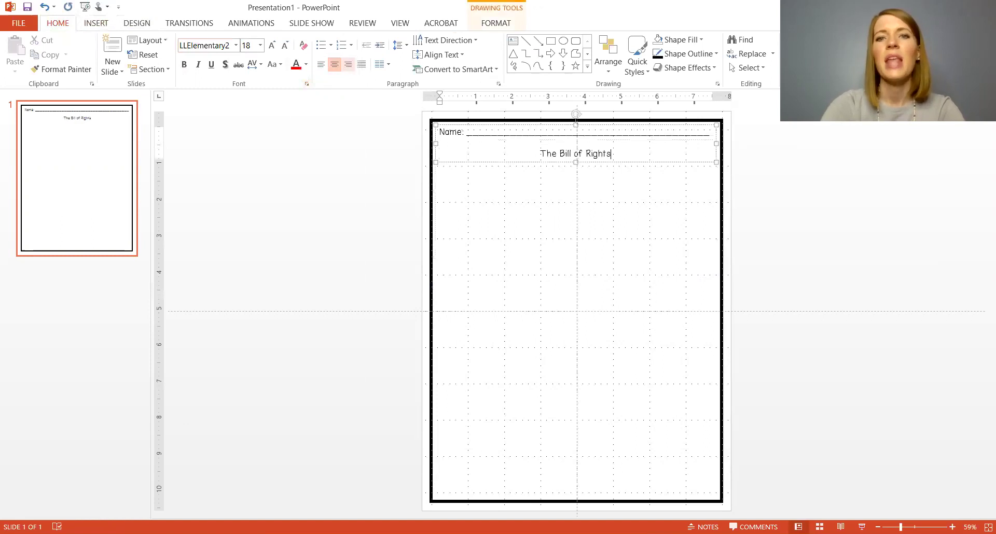
- Add the instruction to select and summarize an amendment and explain why the Founding Fathers included it
{"action": "key", "text": "Return"}
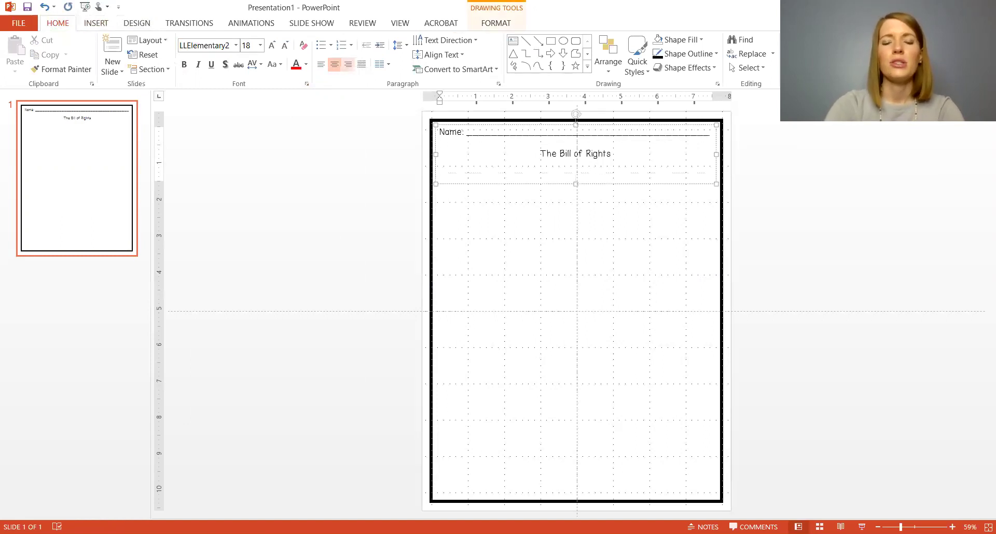
{"action": "type", "text": "Se"}
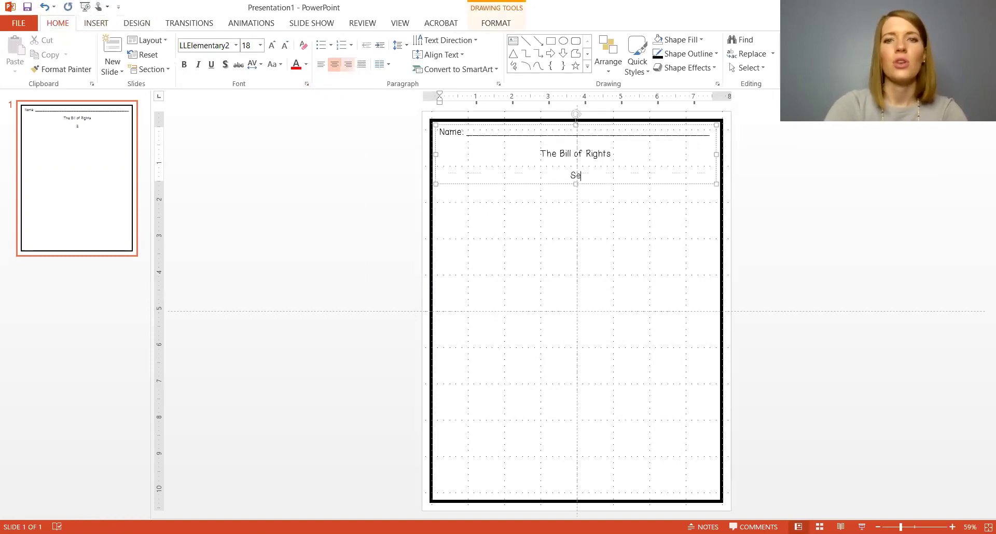
{"action": "type", "text": "lect an amendment"}
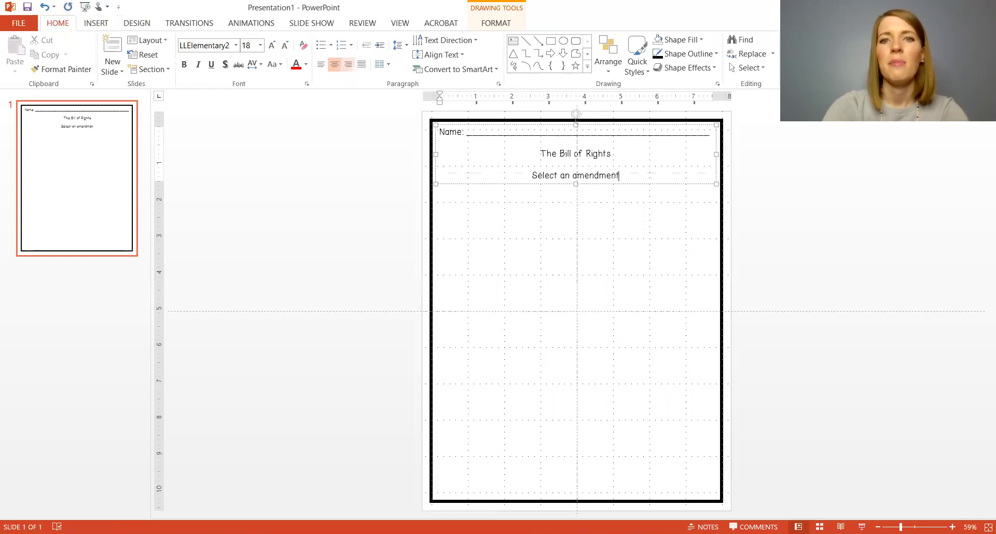
{"action": "type", "text": " from the Bill of Rg"}
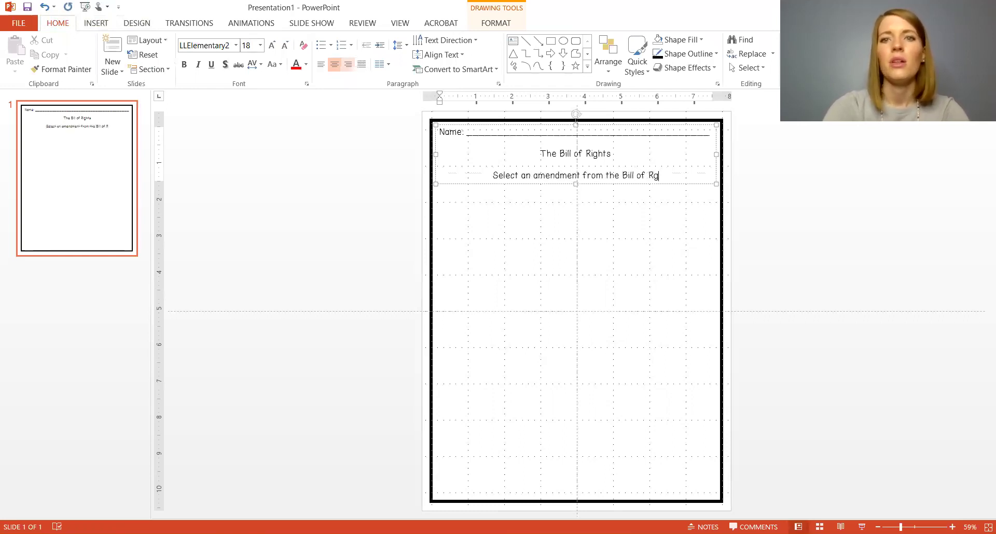
{"action": "key", "text": "BackSpace"}
{"action": "type", "text": "ight"}
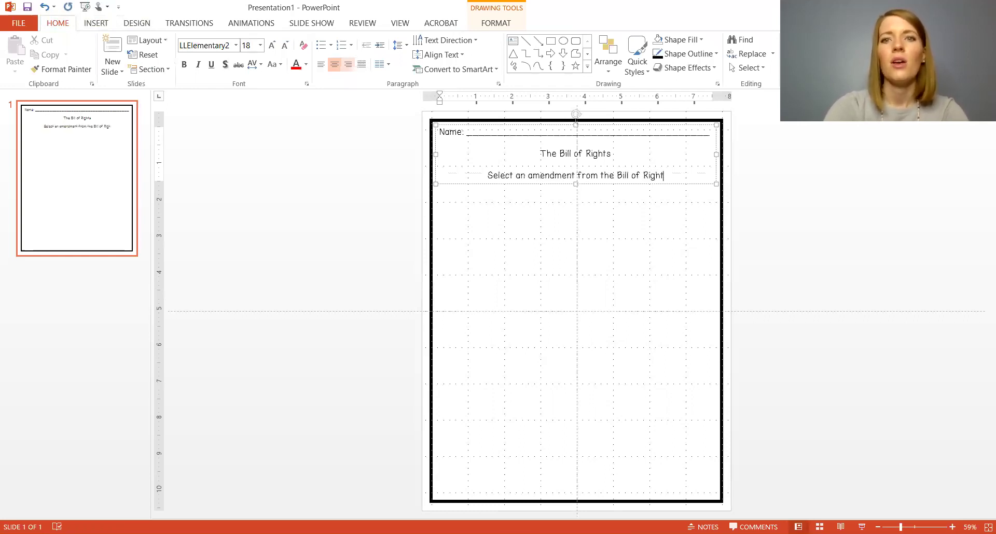
{"action": "type", "text": "s. Summar"}
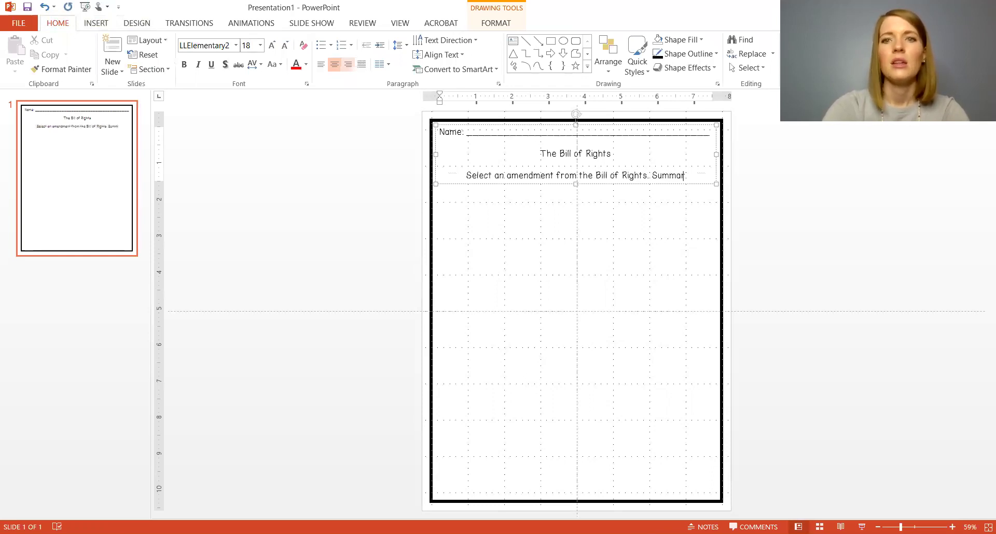
{"action": "type", "text": "ize the amendment"}
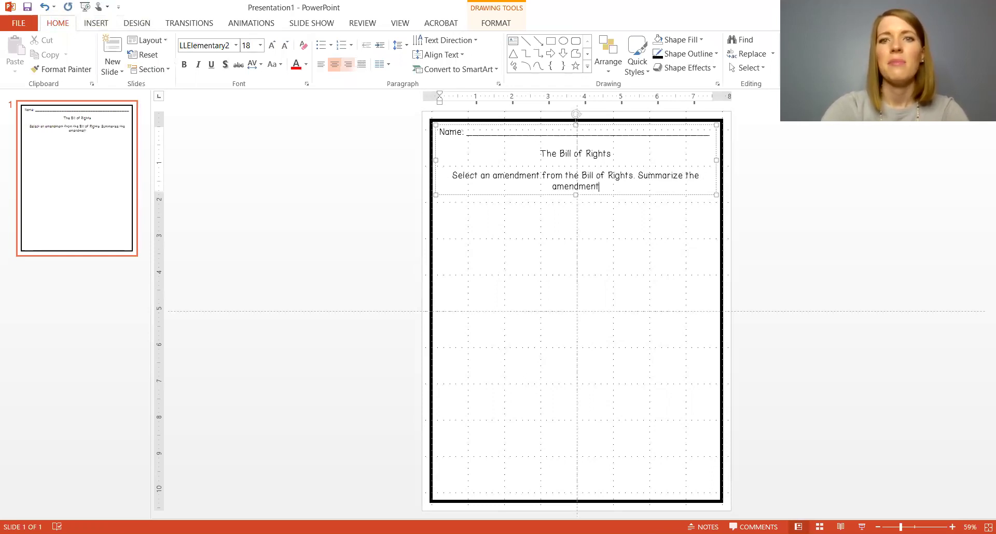
{"action": "type", "text": " and explain wh"}
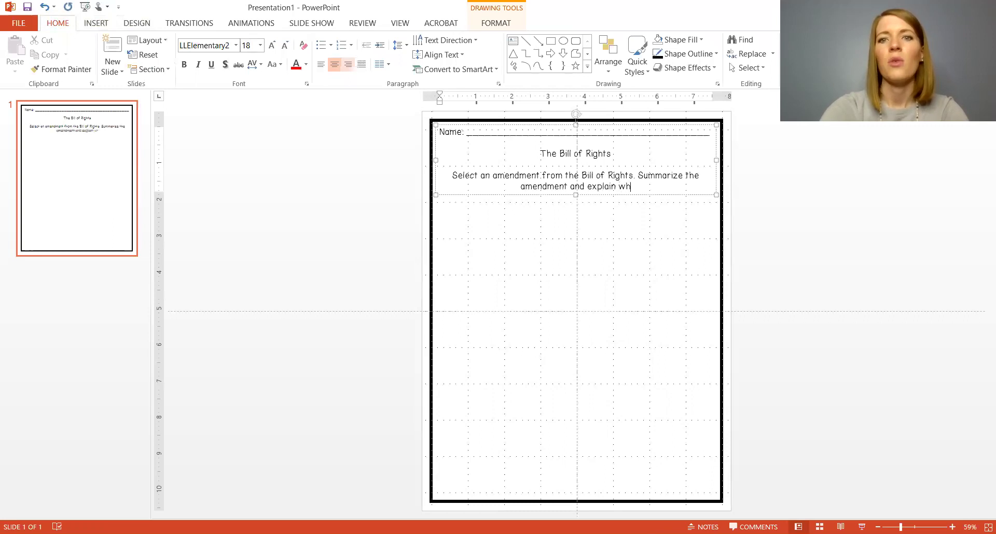
{"action": "type", "text": "y the Foundi"}
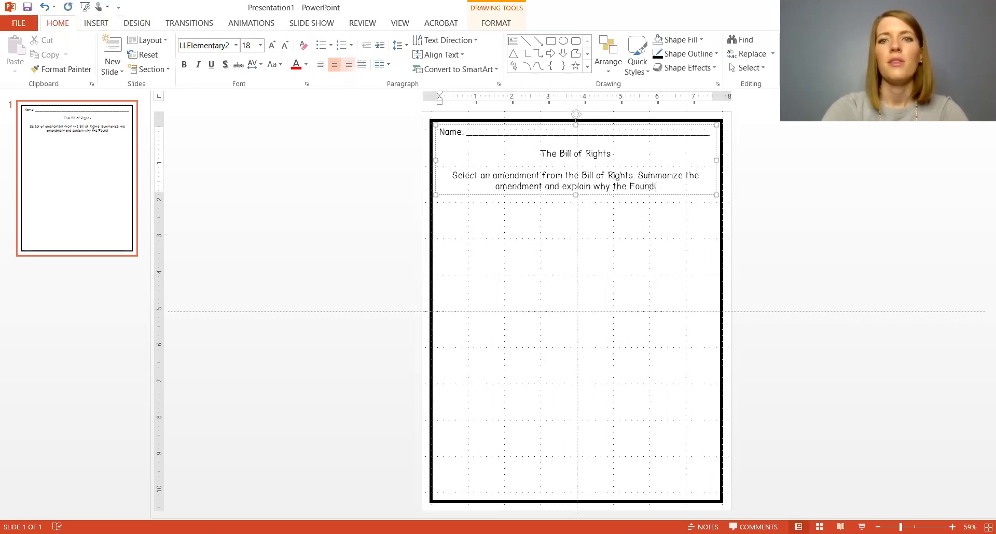
{"action": "type", "text": "ng Fathers included it."}
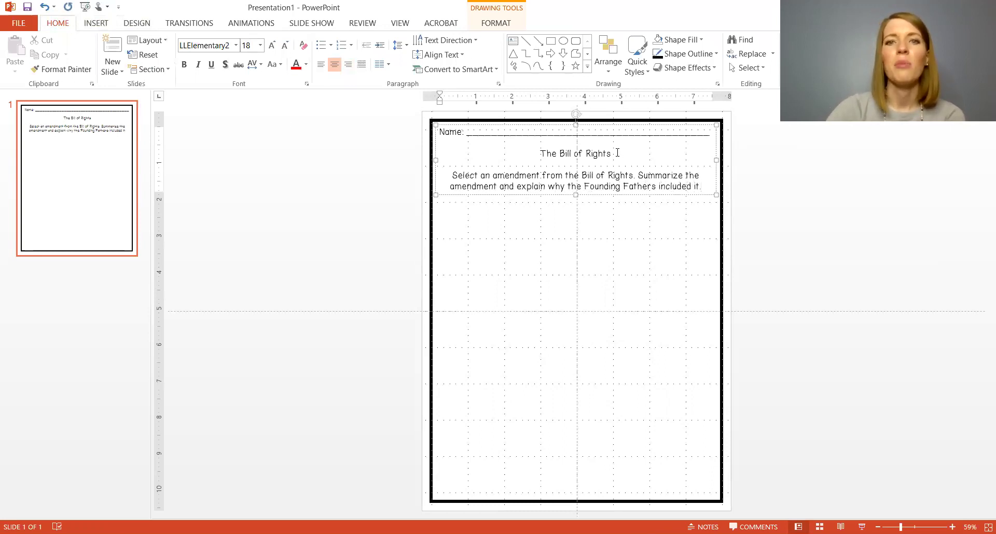
{"action": "left_click_drag", "start_coordinate": [618, 153], "coordinate": [540, 153]}
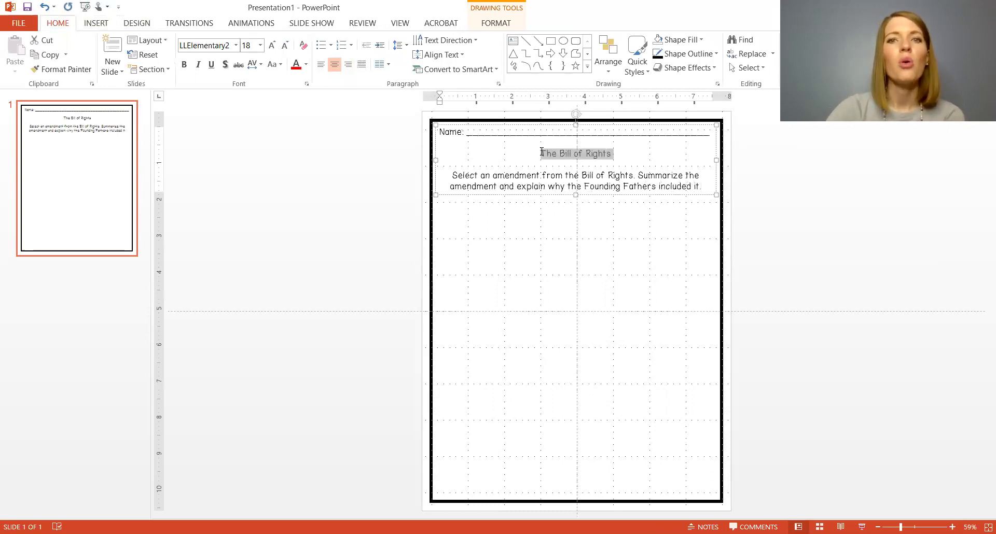
- Bold the title 'The Bill of Rights'
{"action": "left_click", "coordinate": [183, 67]}
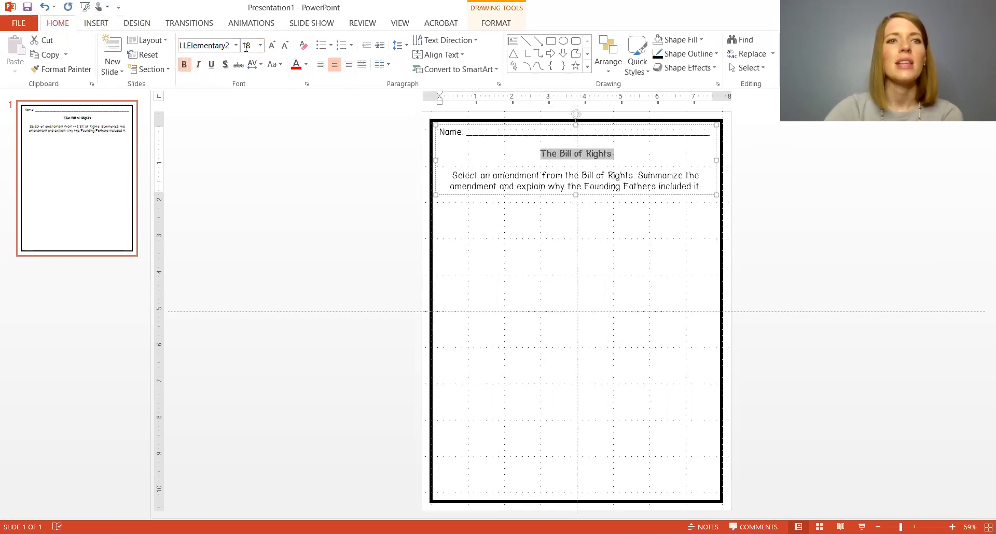
{"action": "left_click", "coordinate": [698, 343]}
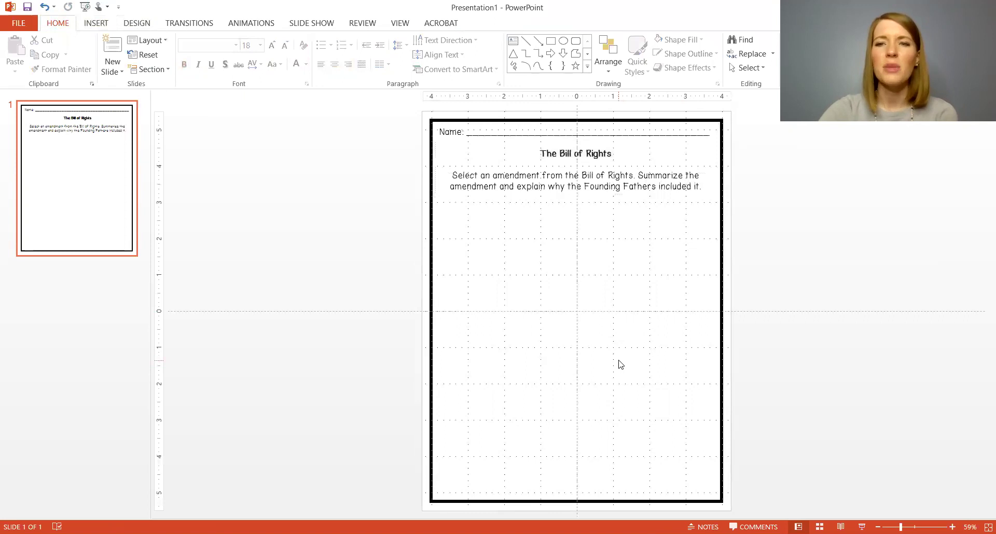
- Insert the 'we the people bw' picture from Desktop > Creating Teaching Resources > Clip Art
{"action": "left_click", "coordinate": [97, 24]}
{"action": "left_click", "coordinate": [81, 76]}
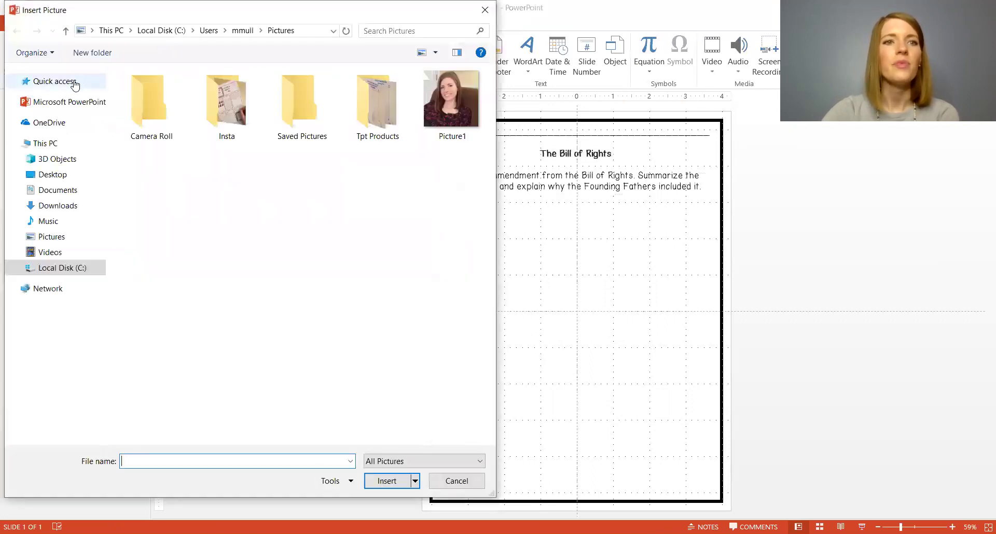
{"action": "left_click", "coordinate": [56, 301]}
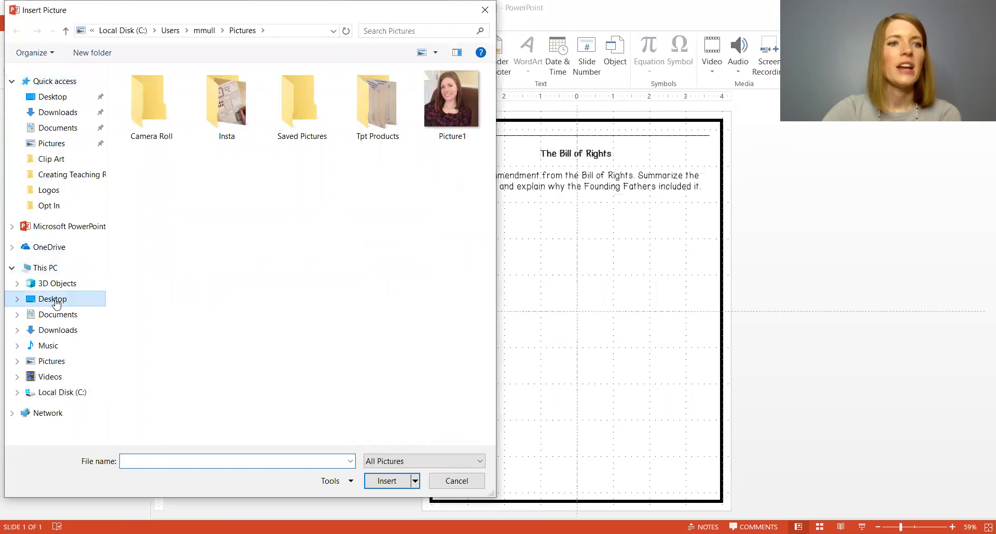
{"action": "double_click", "coordinate": [198, 93]}
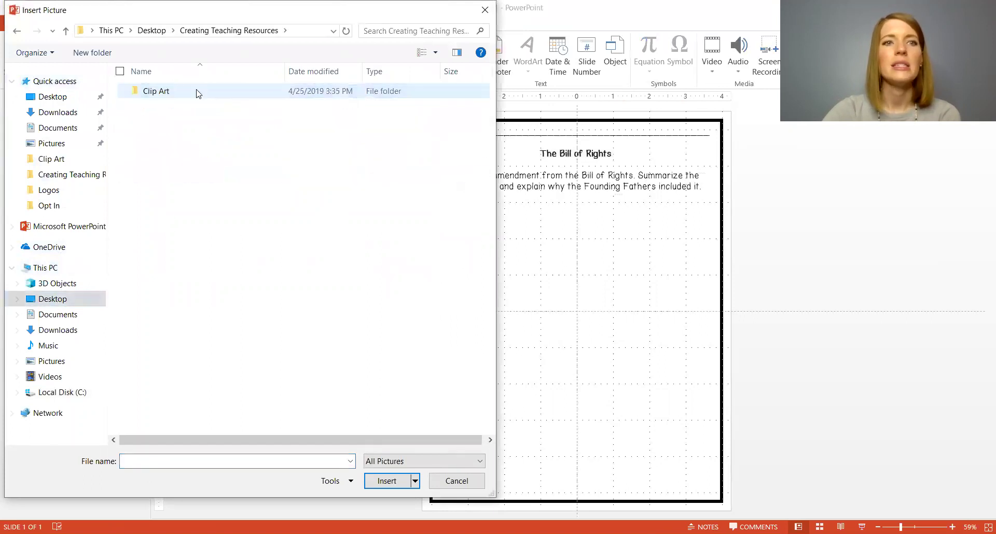
{"action": "double_click", "coordinate": [195, 94]}
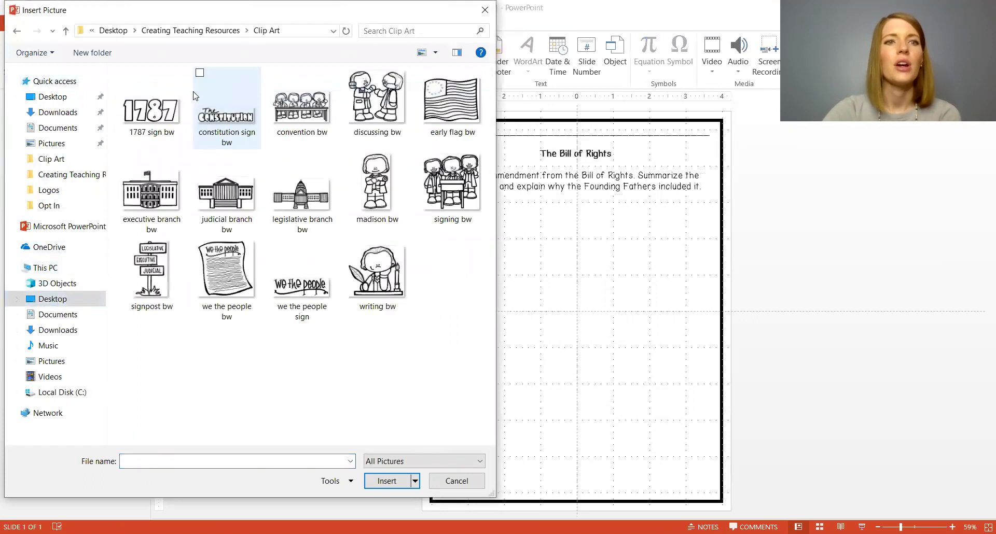
{"action": "left_click", "coordinate": [220, 269]}
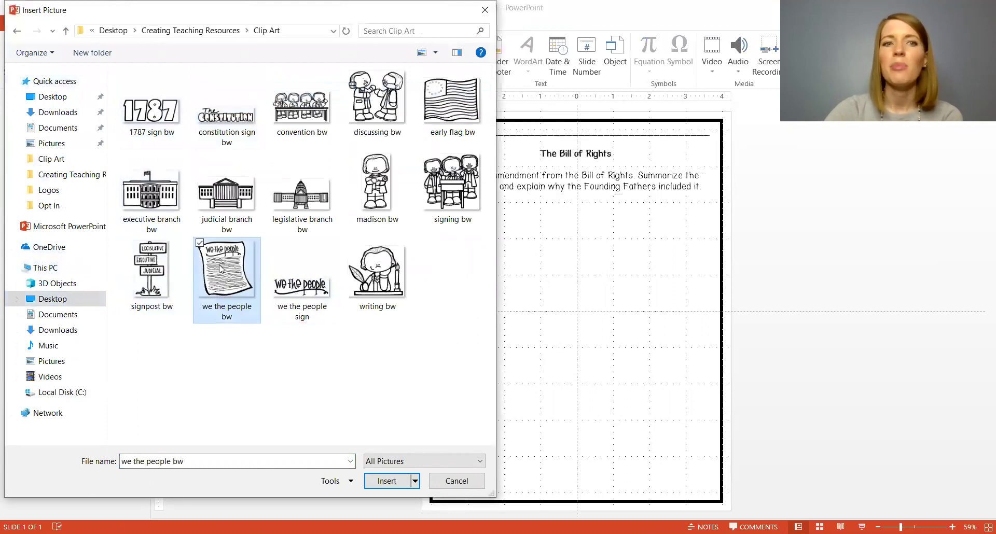
{"action": "double_click", "coordinate": [221, 268]}
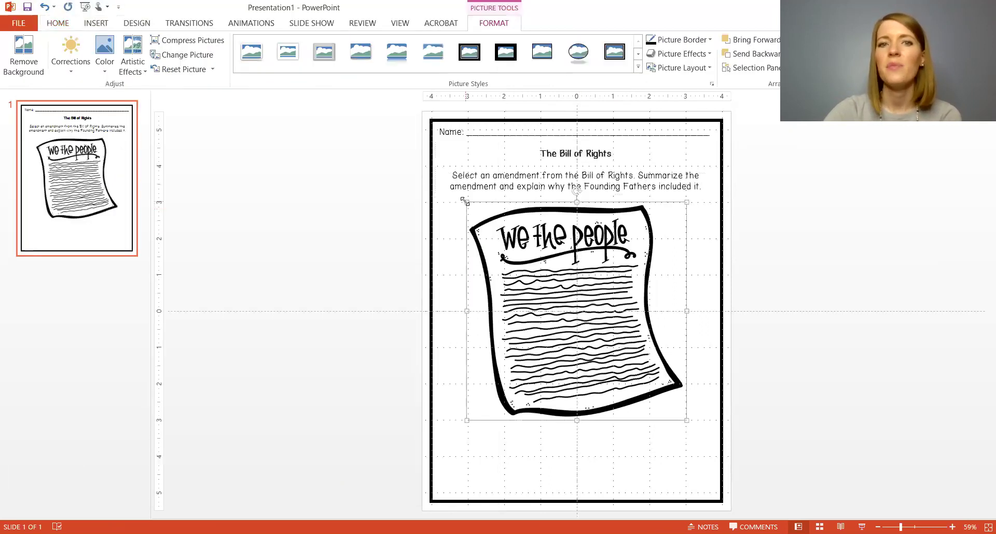
- Shrink the we the people picture into the bottom-right corner of the page
{"action": "left_click_drag", "start_coordinate": [474, 210], "coordinate": [660, 432]}
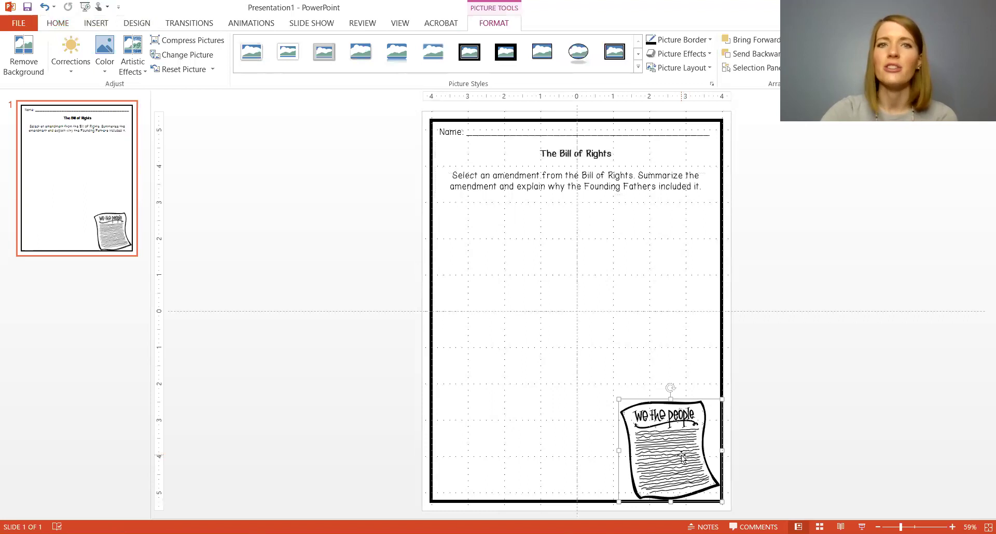
{"action": "left_click", "coordinate": [783, 278]}
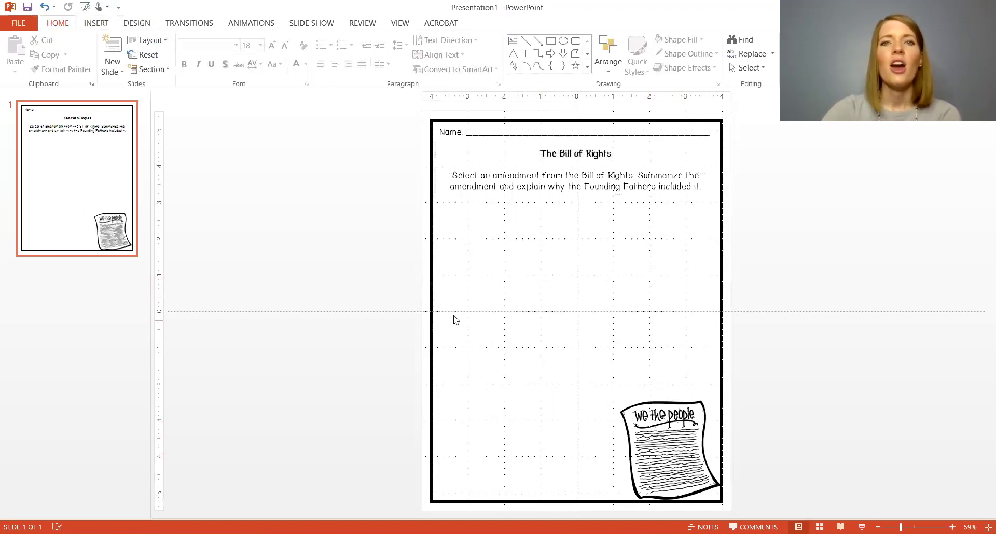
- Export all slides as JPEG (Presentation1.jpg) into the Creating Teaching Resources folder
{"action": "left_click", "coordinate": [23, 19]}
{"action": "left_click", "coordinate": [22, 139]}
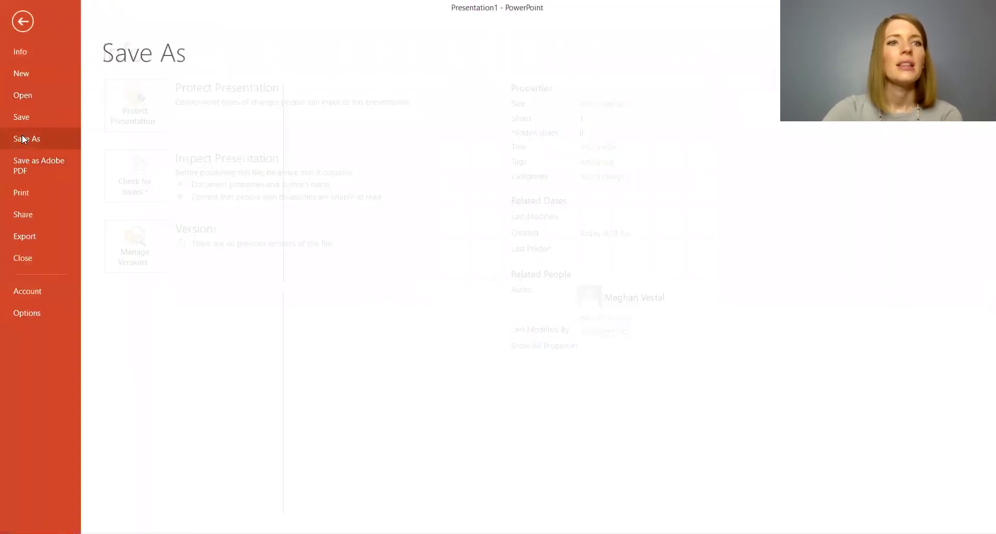
{"action": "left_click", "coordinate": [173, 138]}
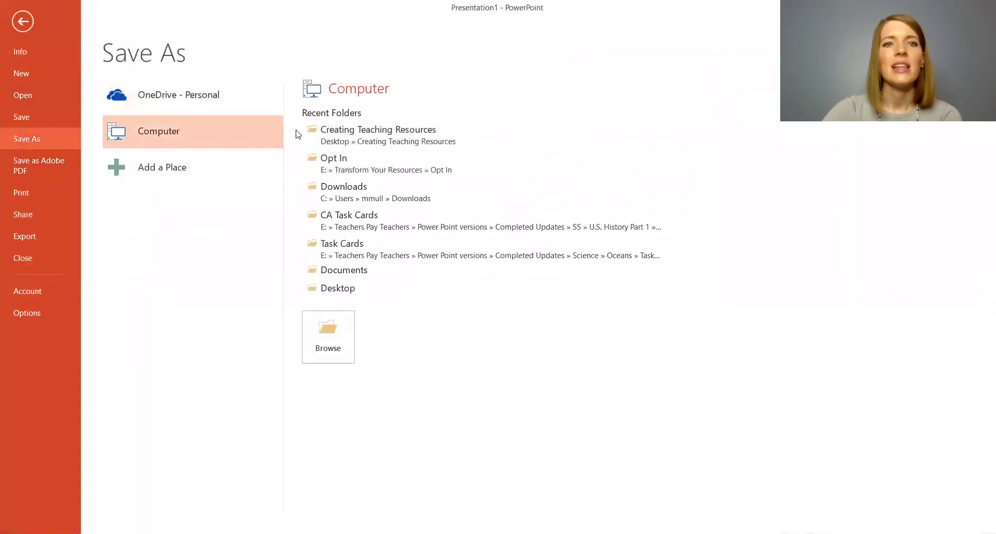
{"action": "left_click", "coordinate": [340, 135]}
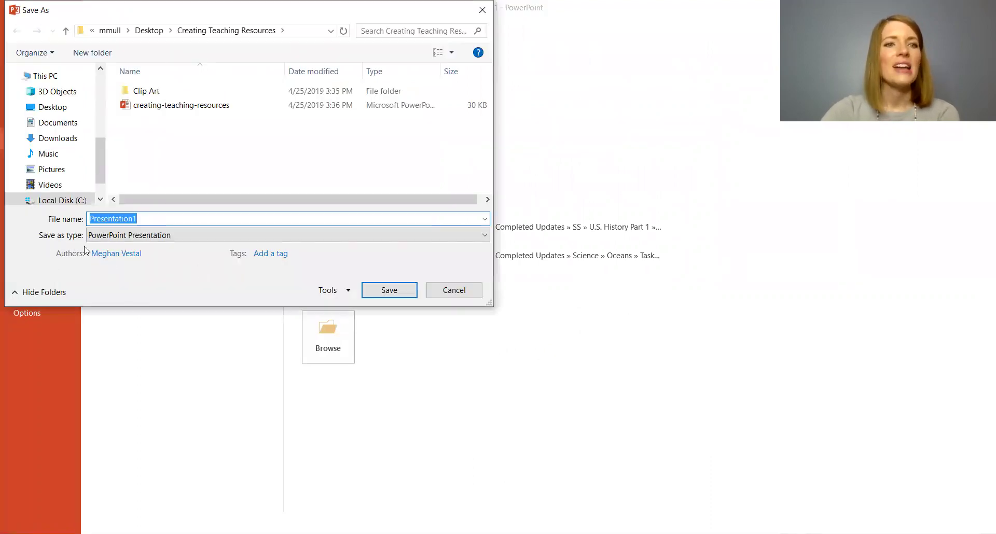
{"action": "left_click", "coordinate": [155, 240]}
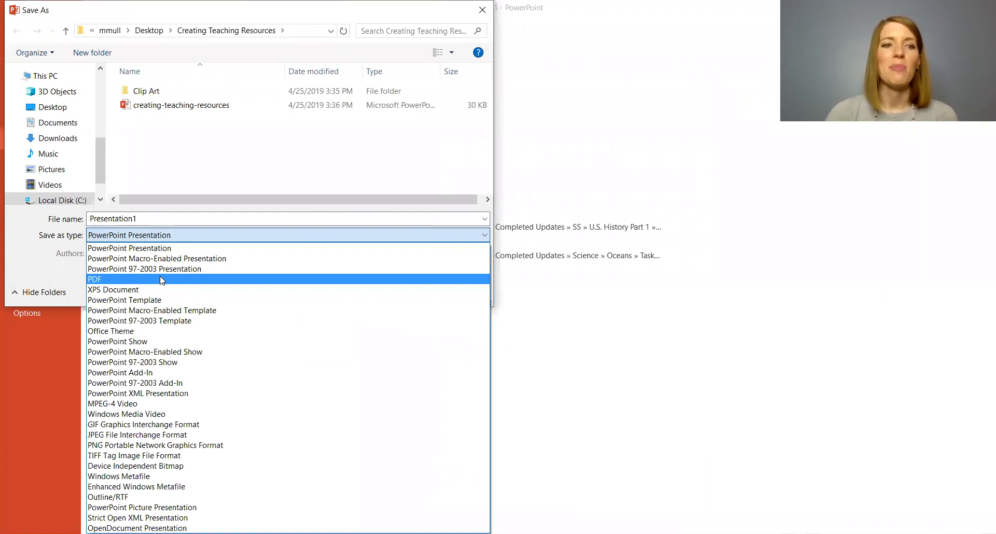
{"action": "left_click", "coordinate": [149, 436]}
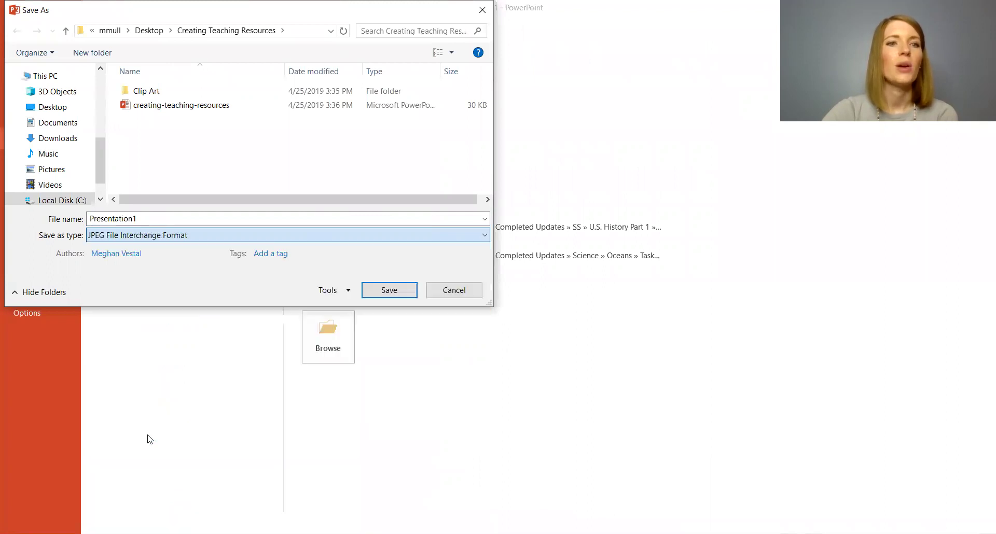
{"action": "left_click", "coordinate": [386, 292]}
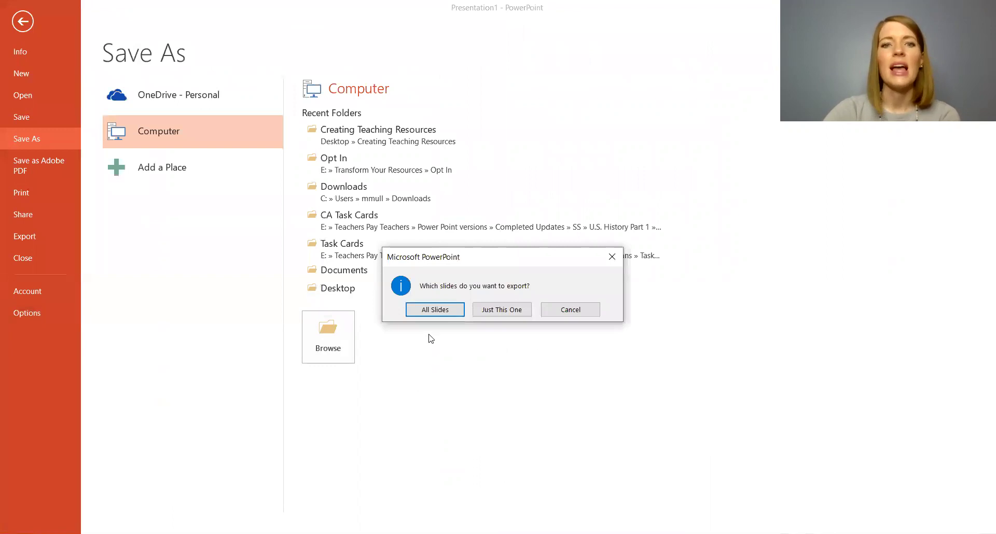
{"action": "left_click", "coordinate": [439, 313]}
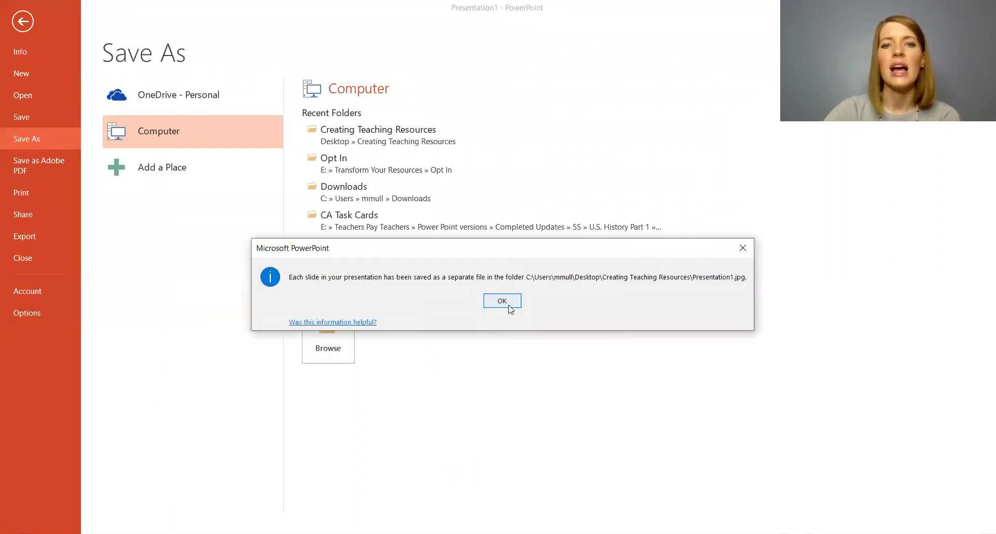
{"action": "left_click", "coordinate": [502, 301]}
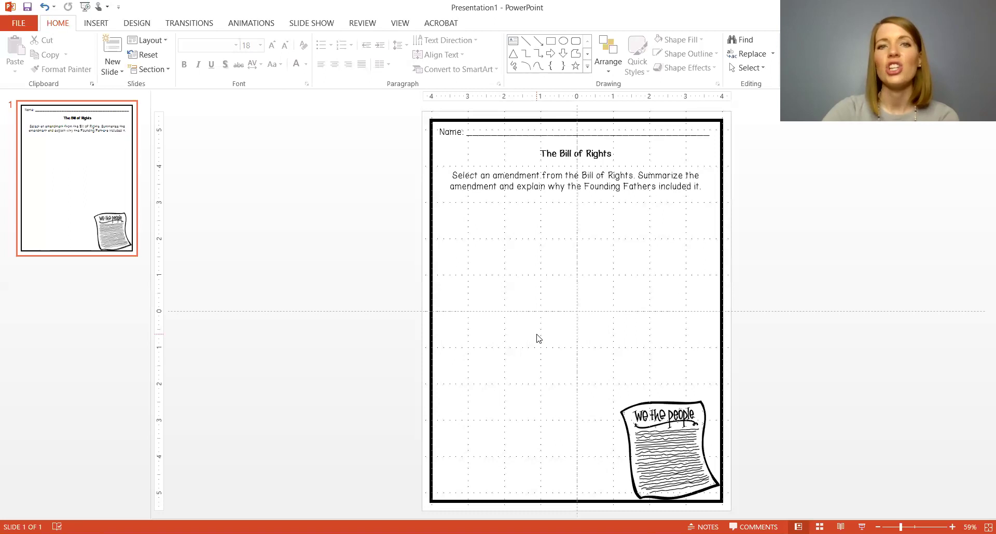
- Create a new presentation and delete its title and subtitle placeholders
{"action": "left_click", "coordinate": [17, 23]}
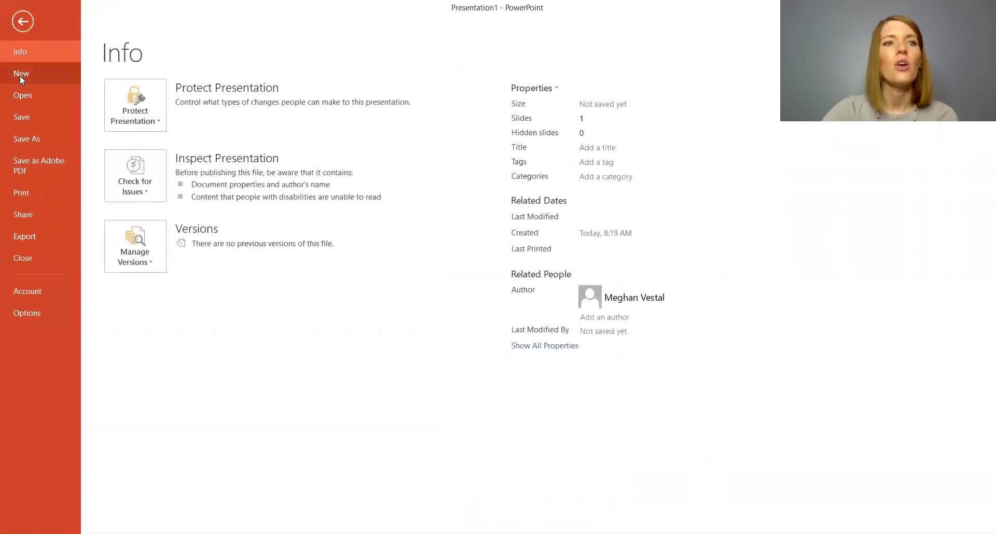
{"action": "left_click", "coordinate": [19, 76]}
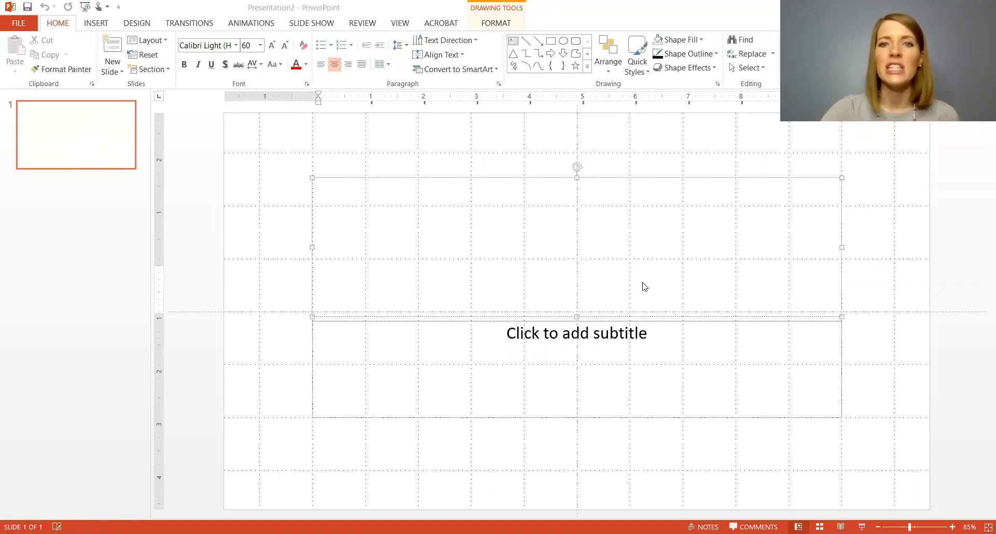
{"action": "left_click", "coordinate": [841, 178]}
{"action": "key", "text": "Delete"}
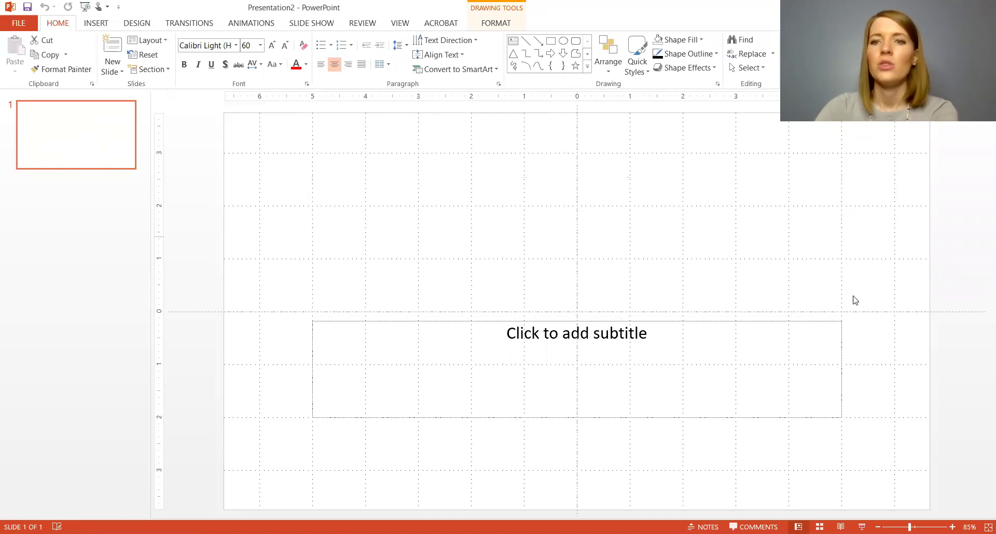
{"action": "left_click", "coordinate": [841, 320]}
- Delete the subtitle placeholder and make the slide a portrait 8.5 × 11 in page with Ensure Fit
{"action": "left_click", "coordinate": [840, 321]}
{"action": "key", "text": "Delete"}
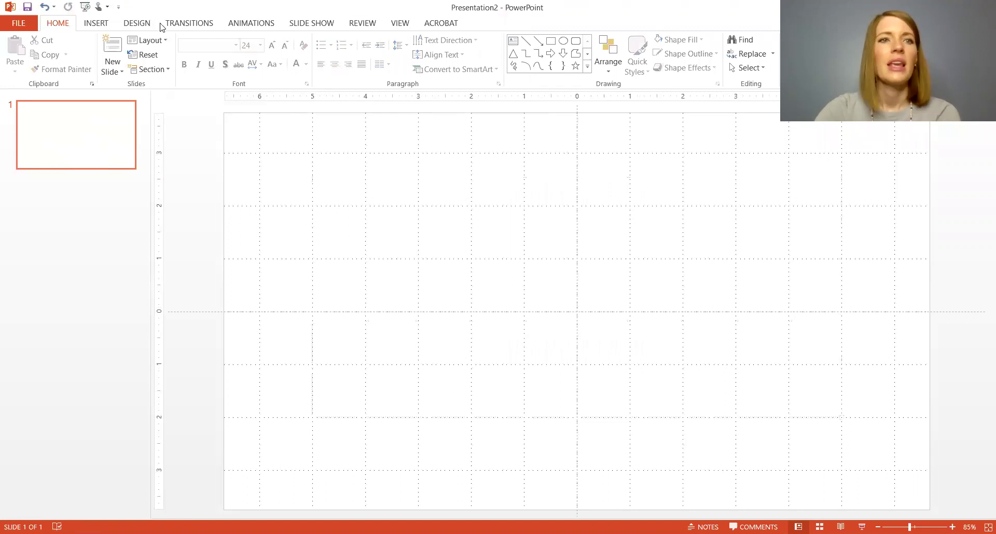
{"action": "left_click", "coordinate": [145, 26]}
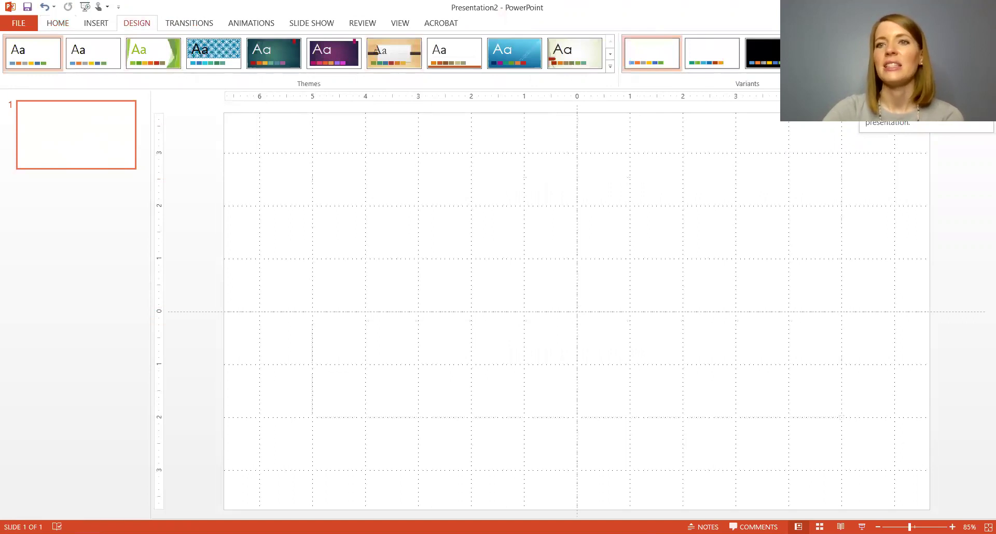
{"action": "left_click", "coordinate": [895, 60]}
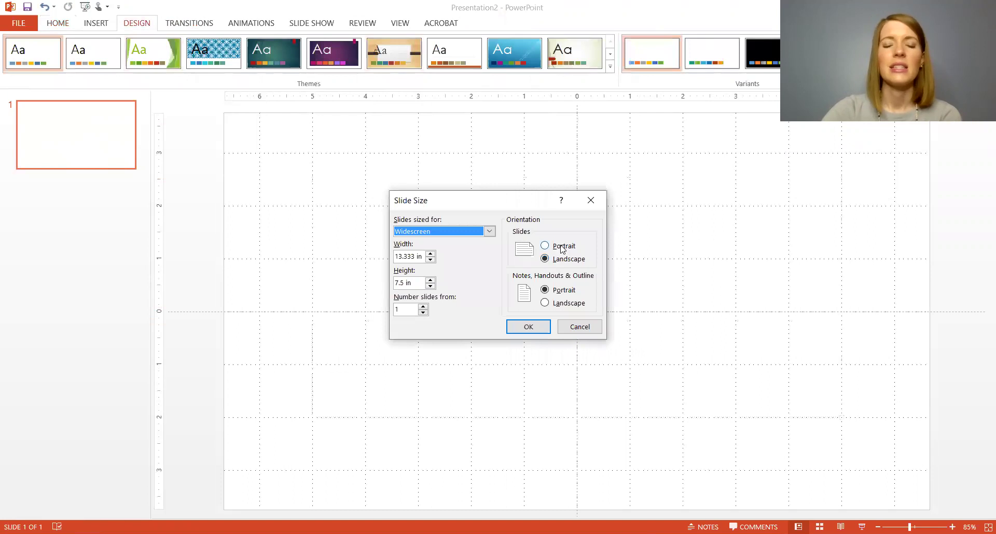
{"action": "left_click", "coordinate": [562, 248]}
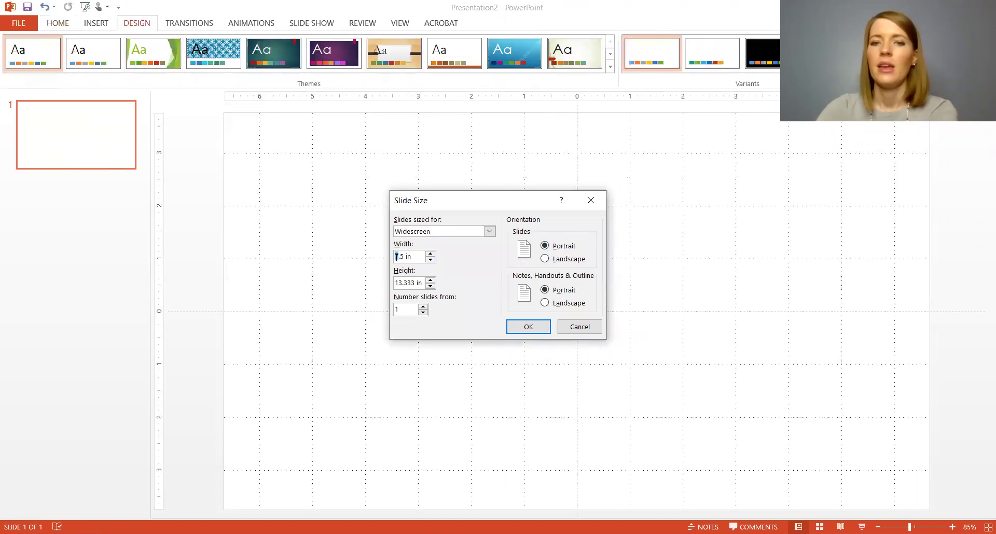
{"action": "type", "text": "8"}
{"action": "left_click_drag", "start_coordinate": [414, 281], "coordinate": [404, 280]}
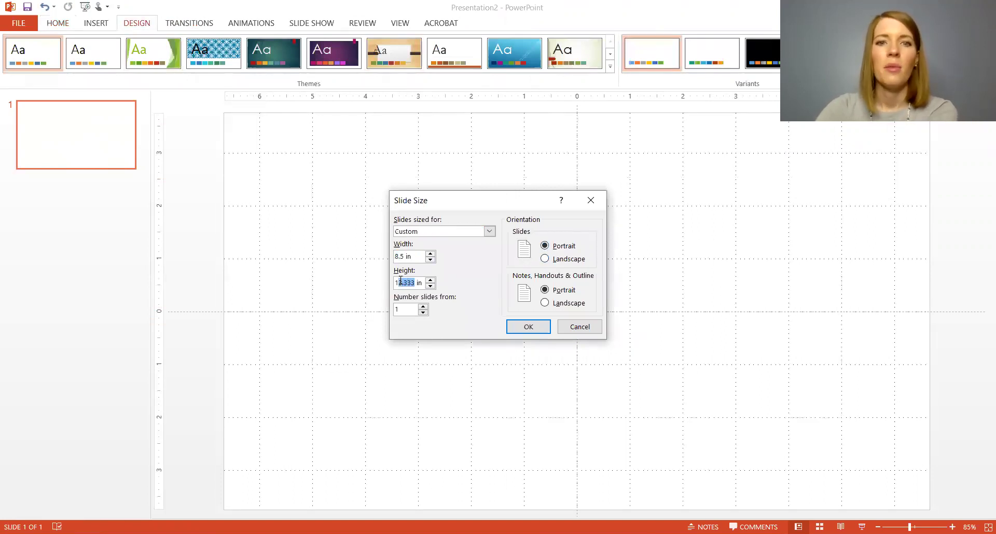
{"action": "type", "text": "11"}
{"action": "left_click", "coordinate": [518, 331]}
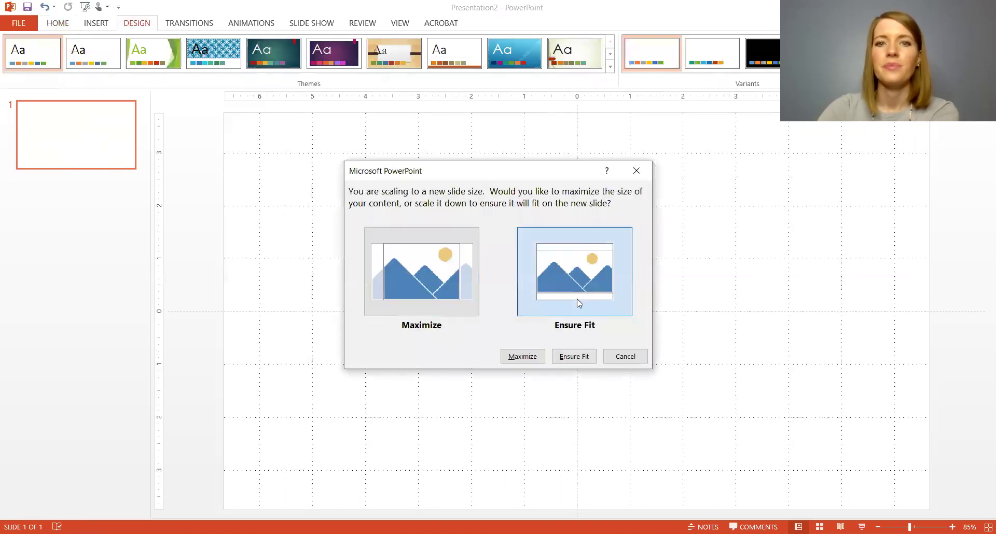
{"action": "left_click", "coordinate": [452, 284]}
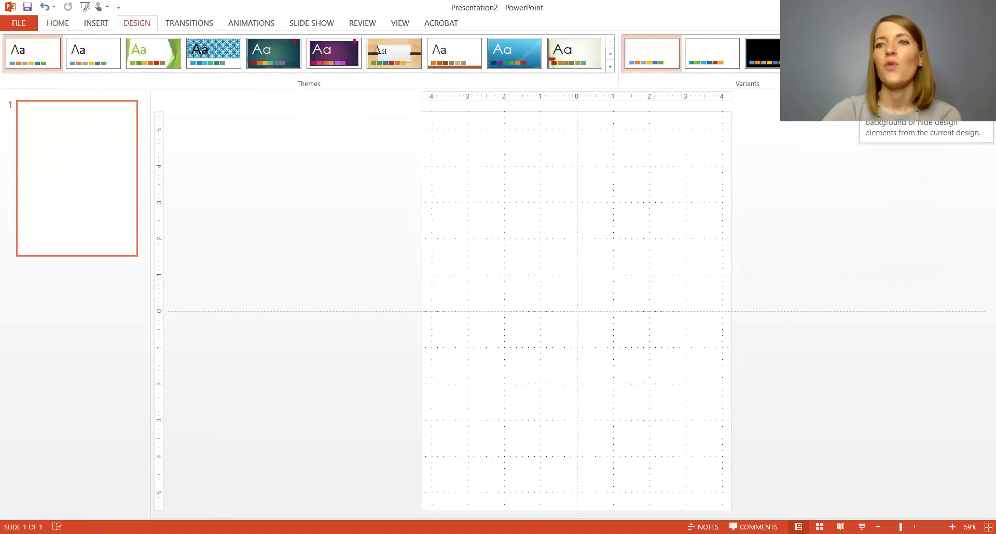
- Fill the slide background with the Slide1 image from the Presentation1 folder
{"action": "left_click", "coordinate": [969, 52]}
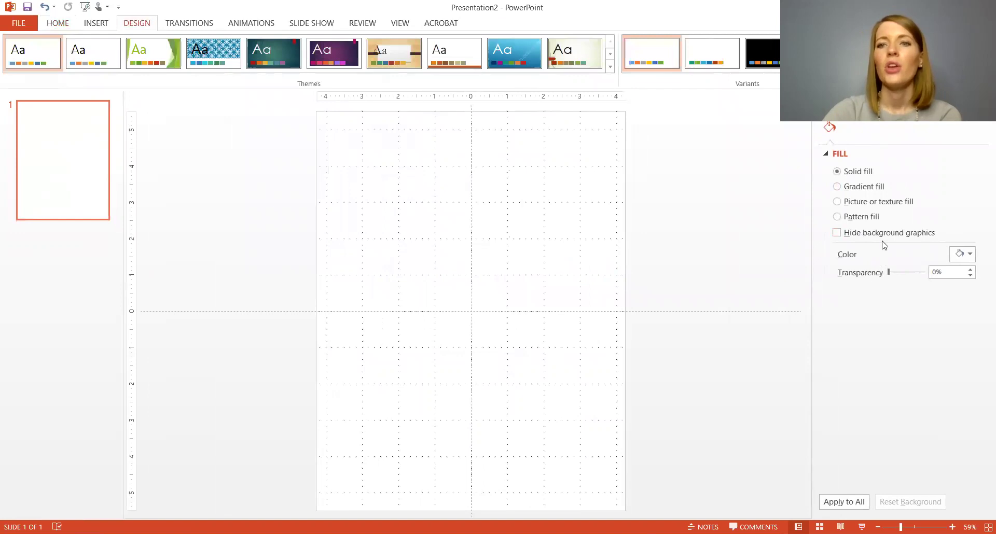
{"action": "left_click", "coordinate": [888, 204]}
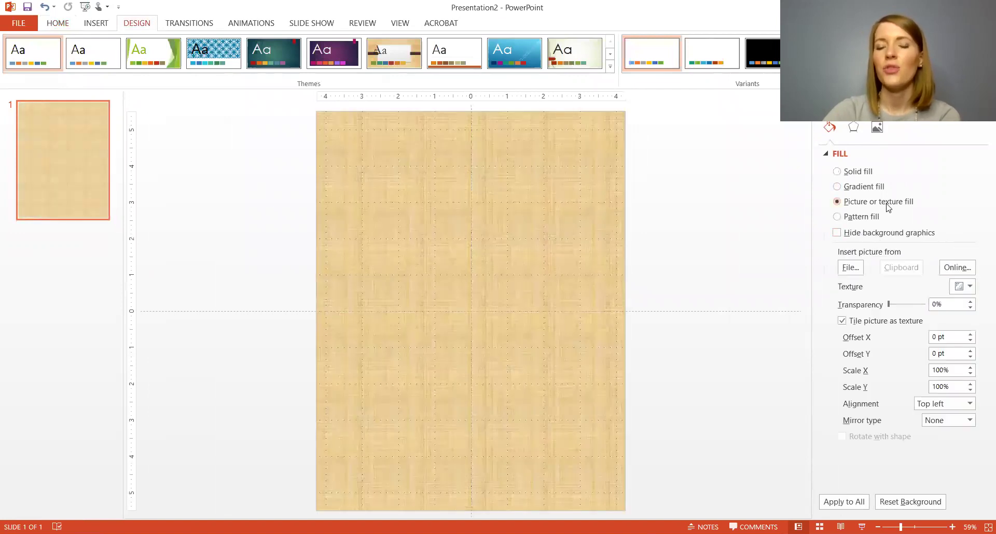
{"action": "left_click", "coordinate": [854, 267]}
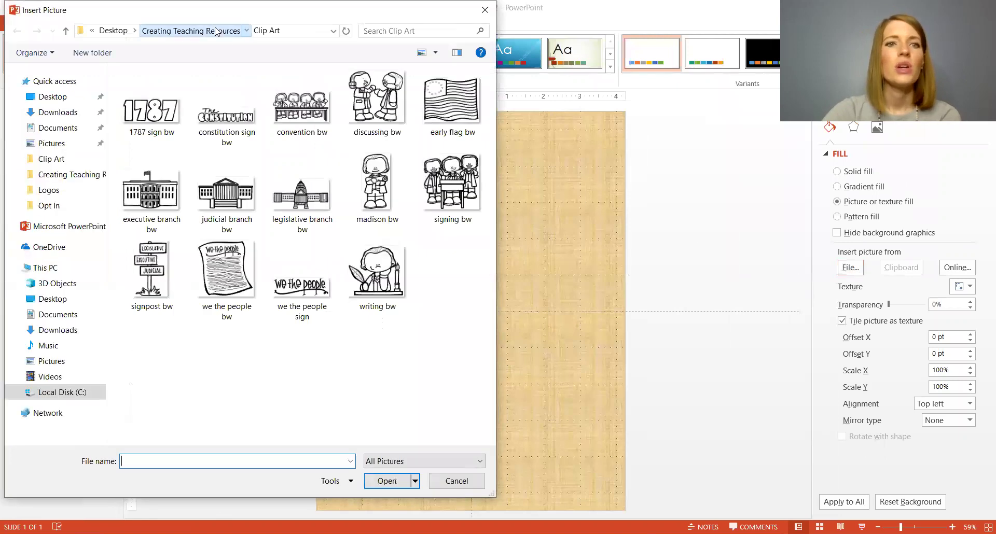
{"action": "left_click", "coordinate": [217, 31]}
{"action": "double_click", "coordinate": [182, 106]}
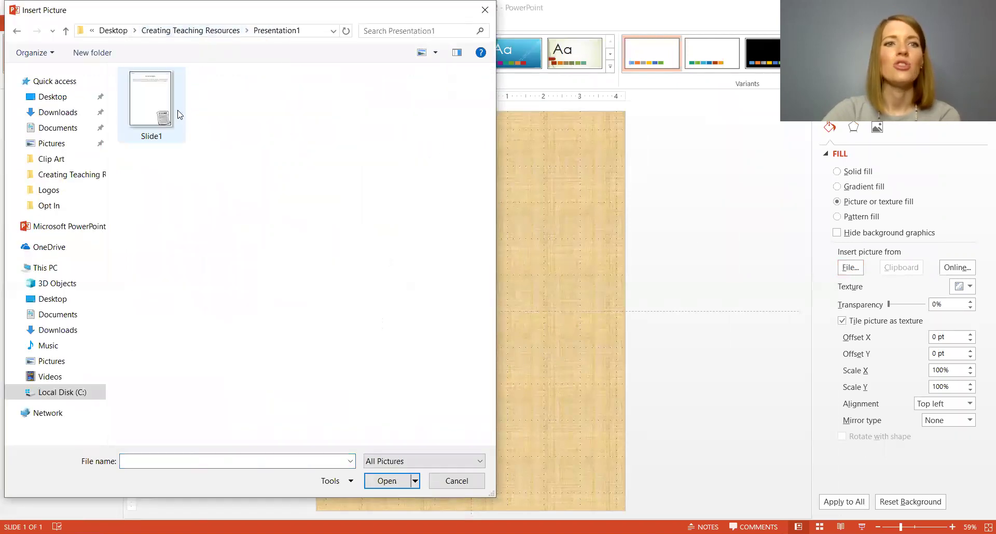
{"action": "left_click", "coordinate": [173, 114]}
{"action": "double_click", "coordinate": [173, 114]}
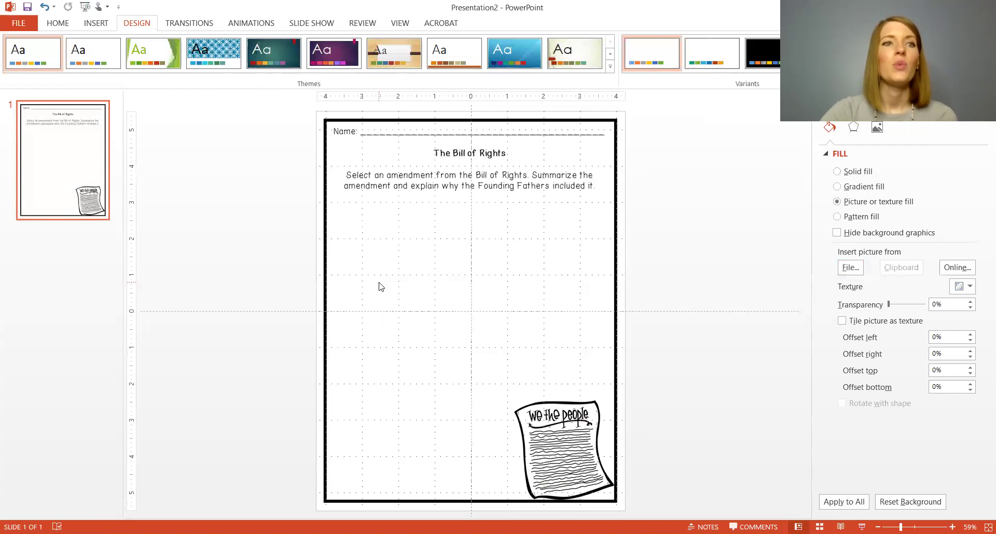
- Save the presentation as bill-of-rights in Creating Teaching Resources, then switch to the browser
{"action": "left_click", "coordinate": [18, 23]}
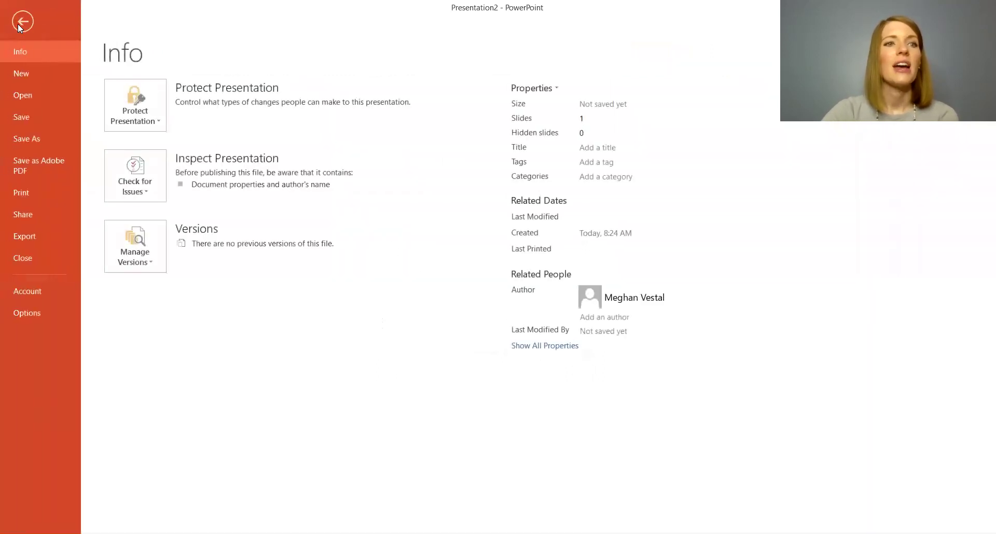
{"action": "left_click", "coordinate": [35, 138]}
{"action": "left_click", "coordinate": [208, 144]}
{"action": "left_click", "coordinate": [332, 134]}
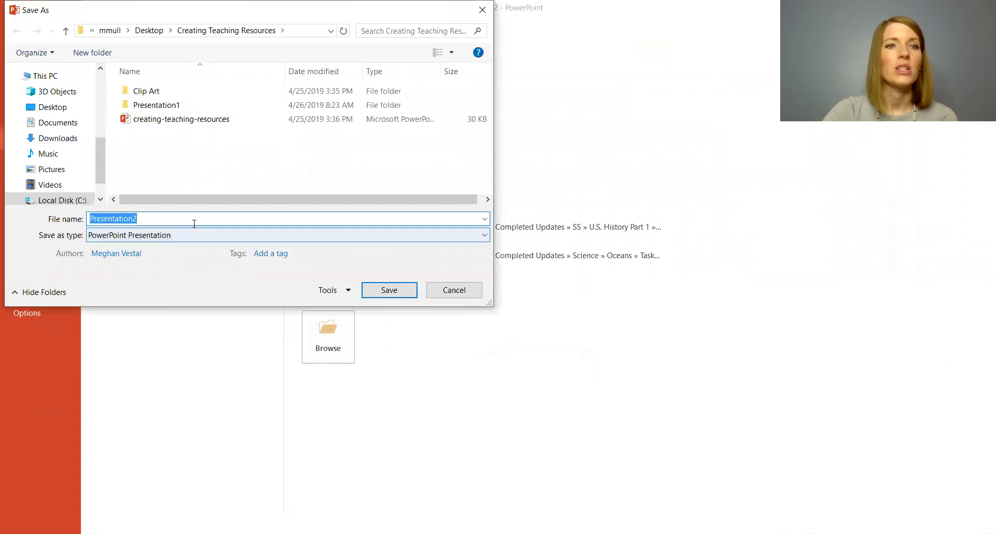
{"action": "type", "text": "bill"}
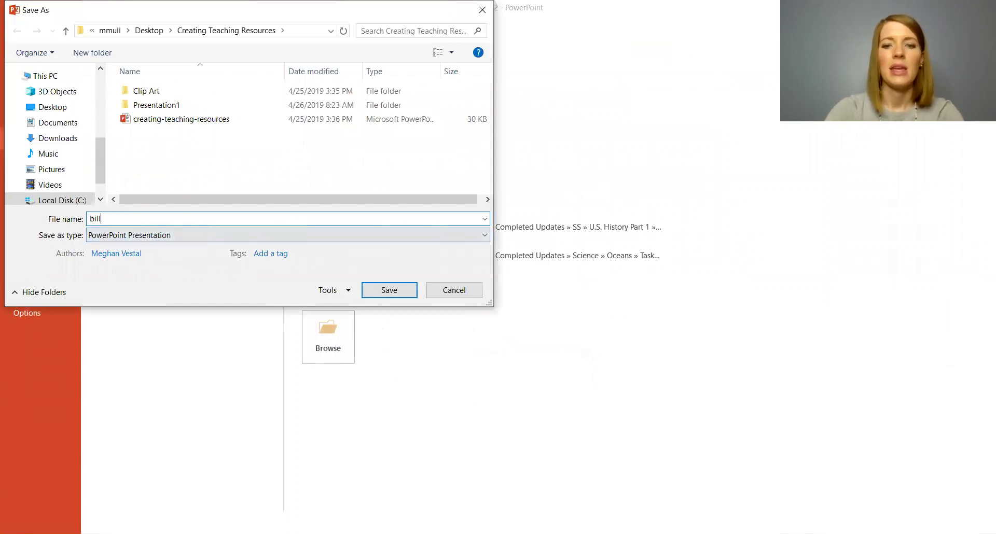
{"action": "type", "text": "-of-rights"}
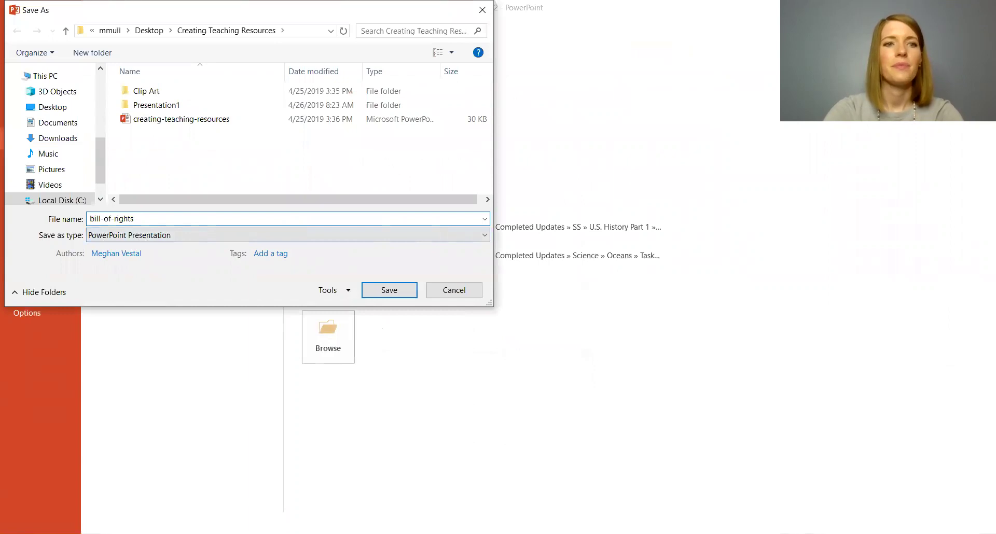
{"action": "key", "text": "Return"}
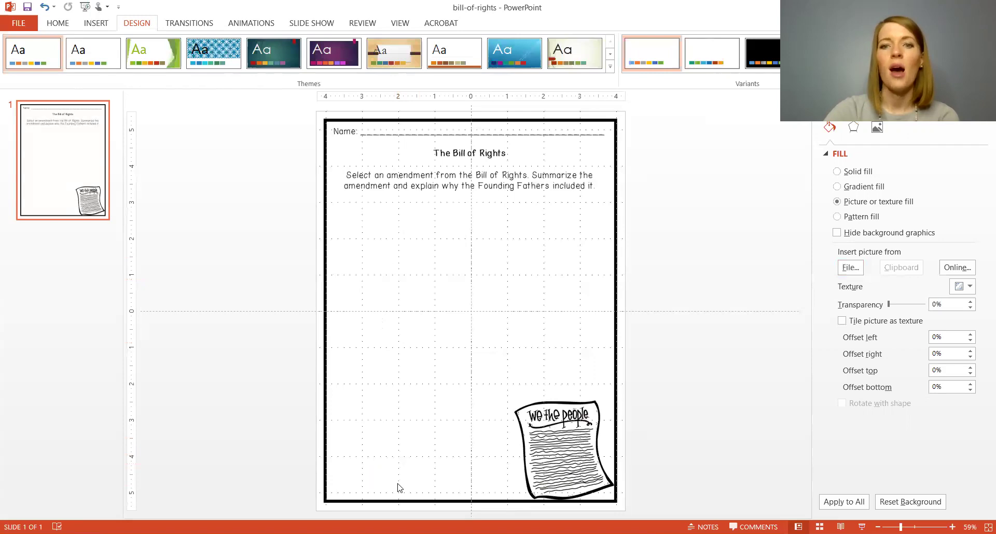
{"action": "key", "text": "alt+Tab"}
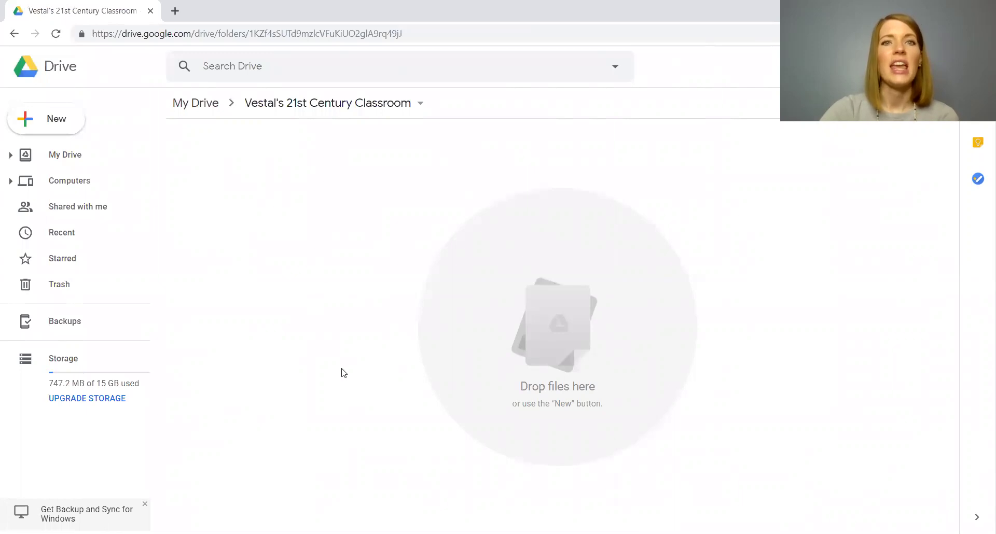
- Upload the bill-of-rights presentation file into the classroom folder on Google Drive
{"action": "left_click", "coordinate": [54, 119]}
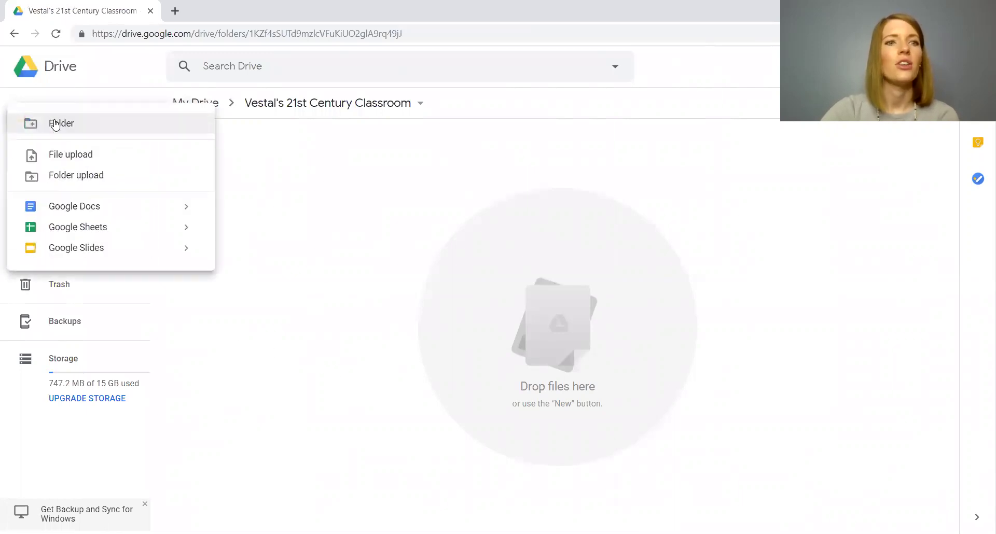
{"action": "left_click", "coordinate": [58, 158]}
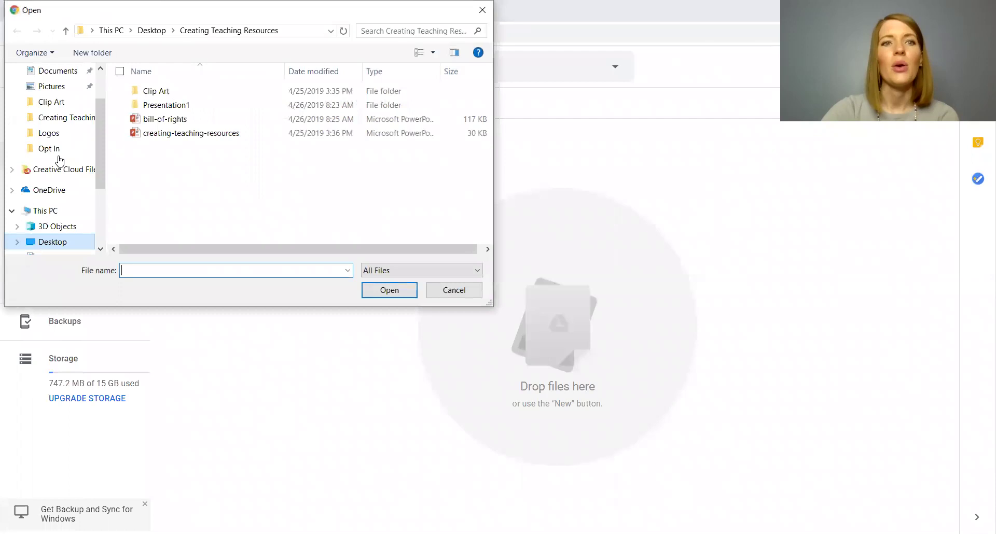
{"action": "double_click", "coordinate": [188, 123]}
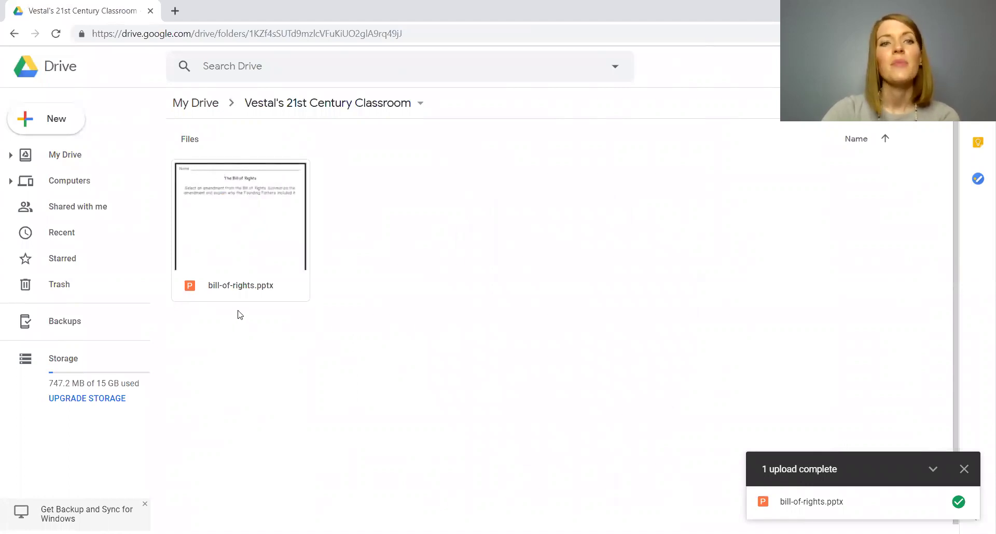
- Open the uploaded bill-of-rights.pptx with Google Slides
{"action": "right_click", "coordinate": [268, 224]}
{"action": "mouse_move", "coordinate": [275, 263]}
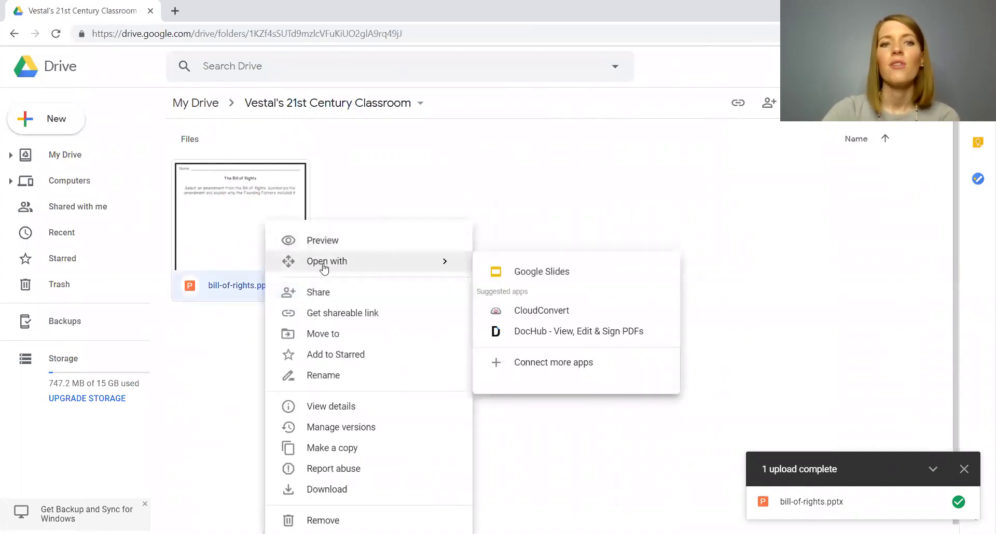
{"action": "left_click", "coordinate": [492, 273]}
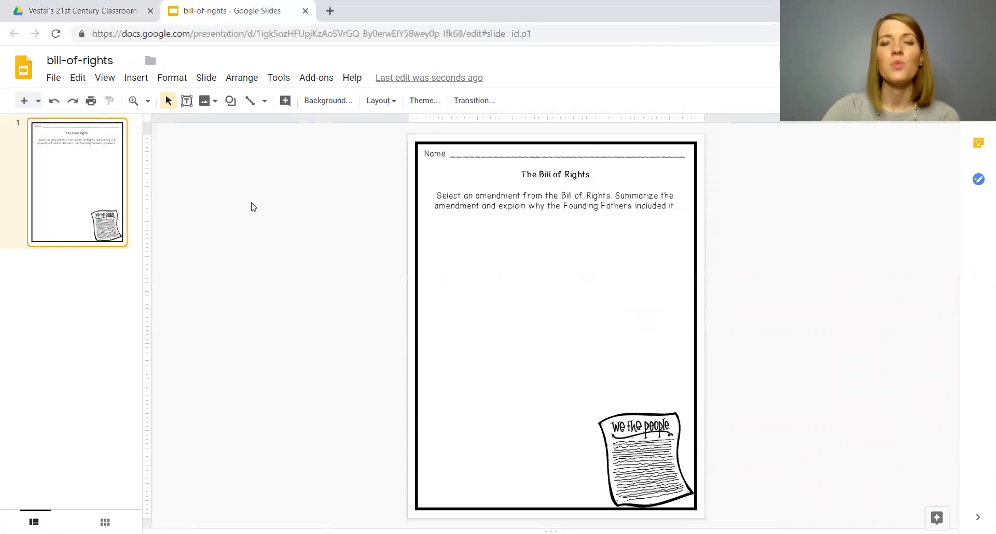
- Draw a large text box across the answer area and type 'The Bill of Rights' in it
{"action": "left_click", "coordinate": [187, 101]}
{"action": "left_click_drag", "start_coordinate": [428, 217], "coordinate": [465, 293]}
{"action": "left_click_drag", "start_coordinate": [485, 320], "coordinate": [685, 407]}
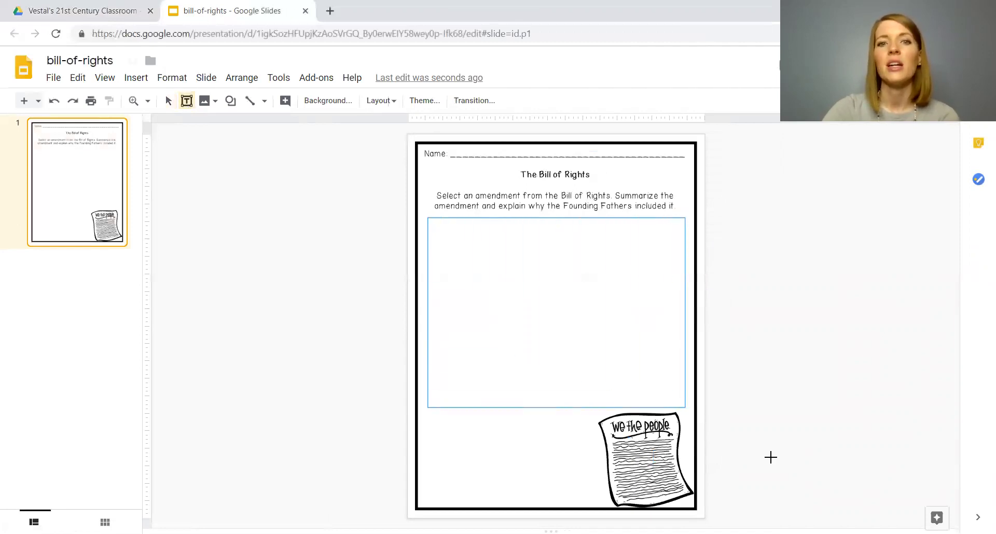
{"action": "left_click", "coordinate": [747, 372]}
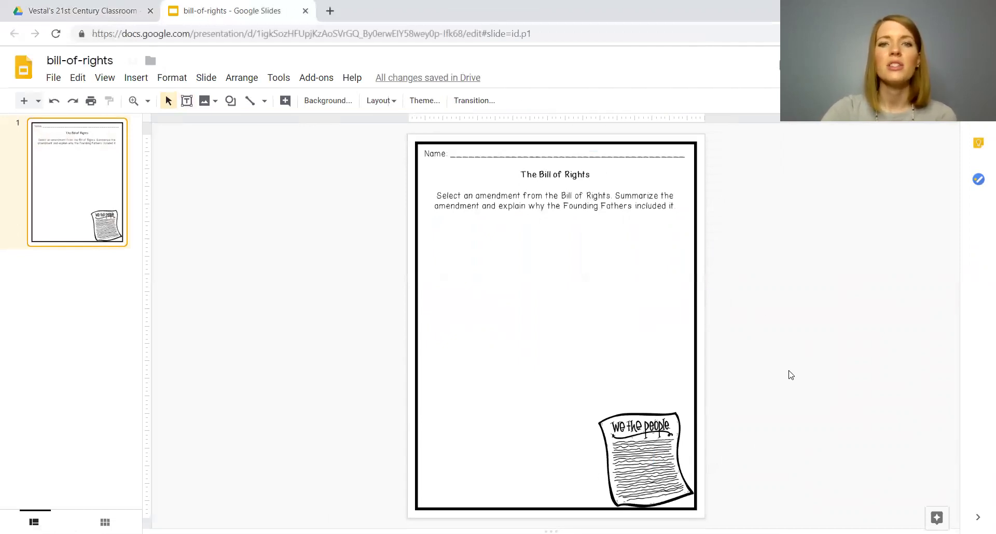
{"action": "left_click", "coordinate": [516, 274]}
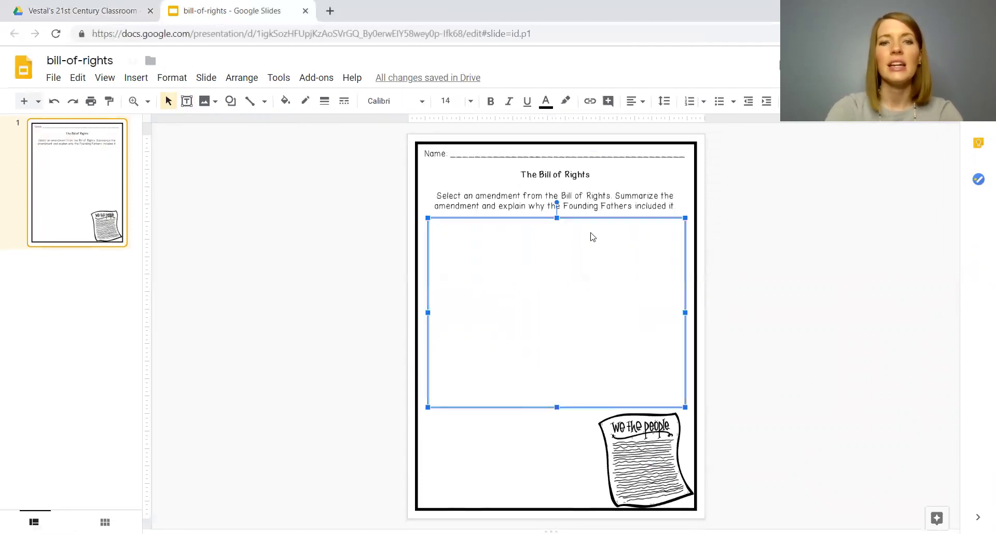
{"action": "type", "text": "The Bill of "}
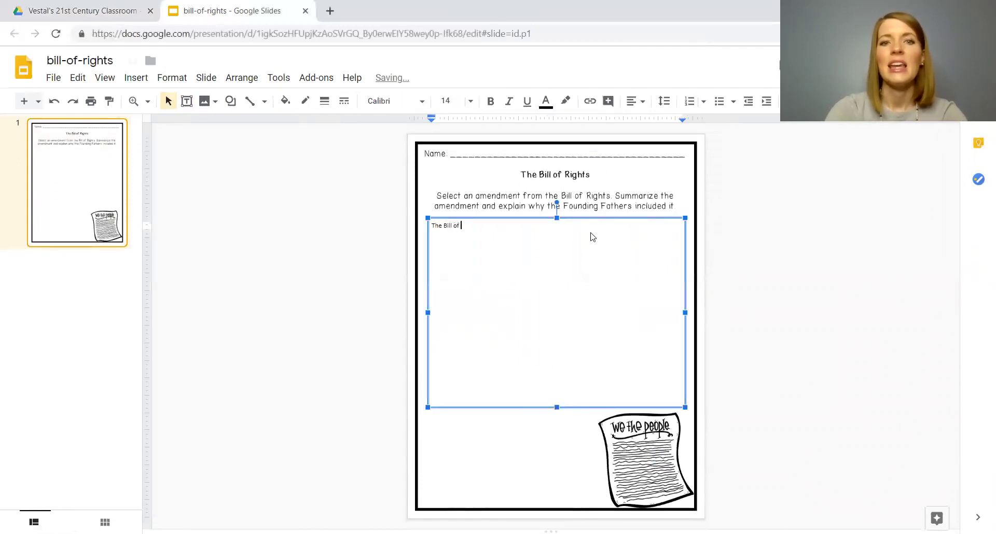
{"action": "type", "text": "Rights"}
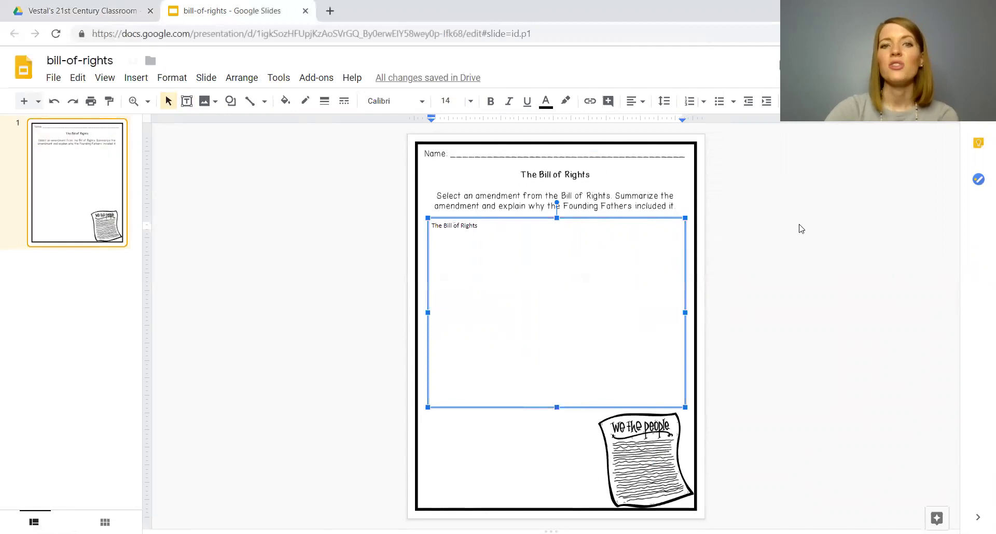
{"action": "left_click", "coordinate": [803, 228]}
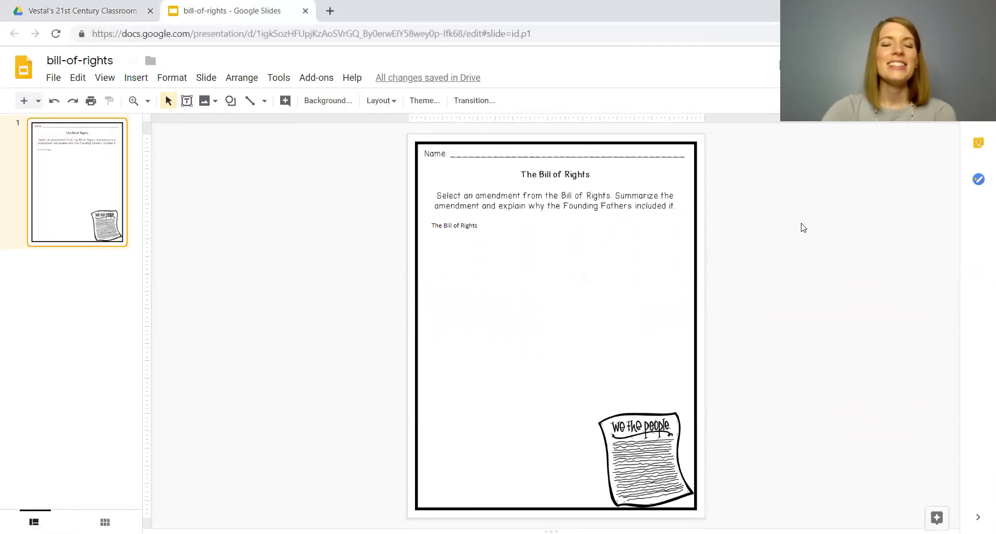